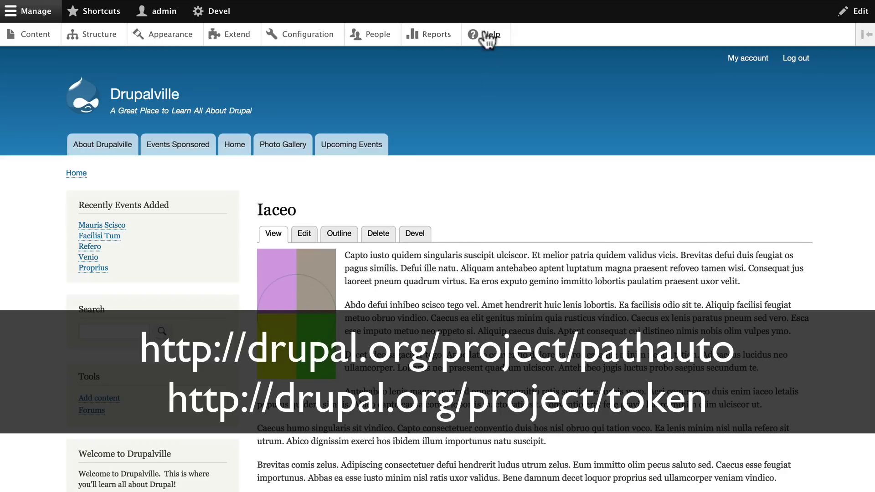
# - Switch to the drupal.org Pathauto project page showing its downloads listing
pyautogui.click(578, 2)
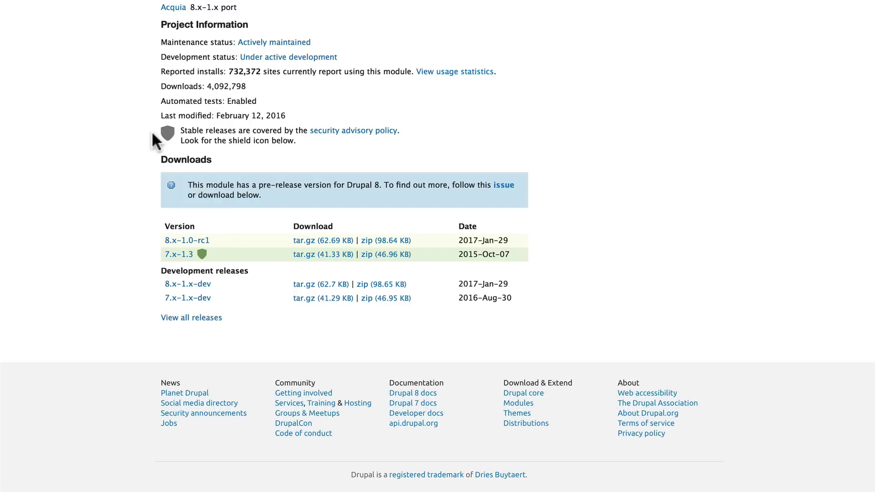
# - Copy Pathauto's 8.x-1.0-rc1 zip link and install it via Extend > Install new module
pyautogui.rightClick(378, 241)
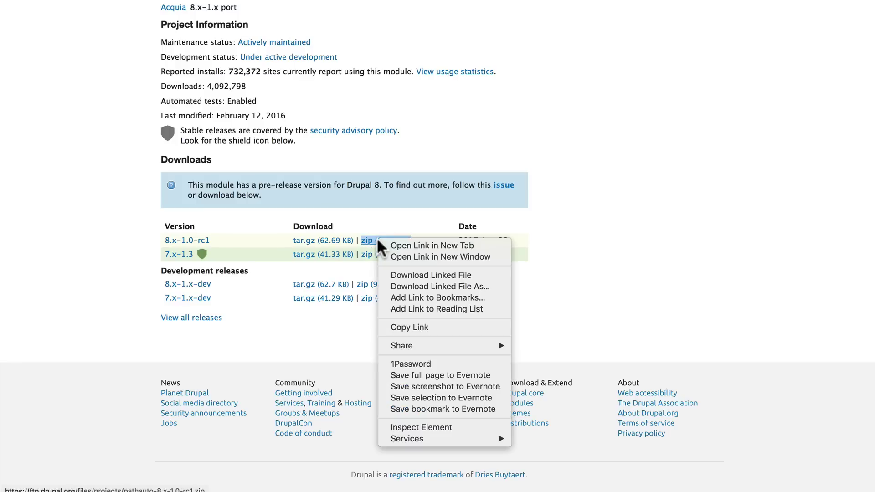
pyautogui.click(396, 328)
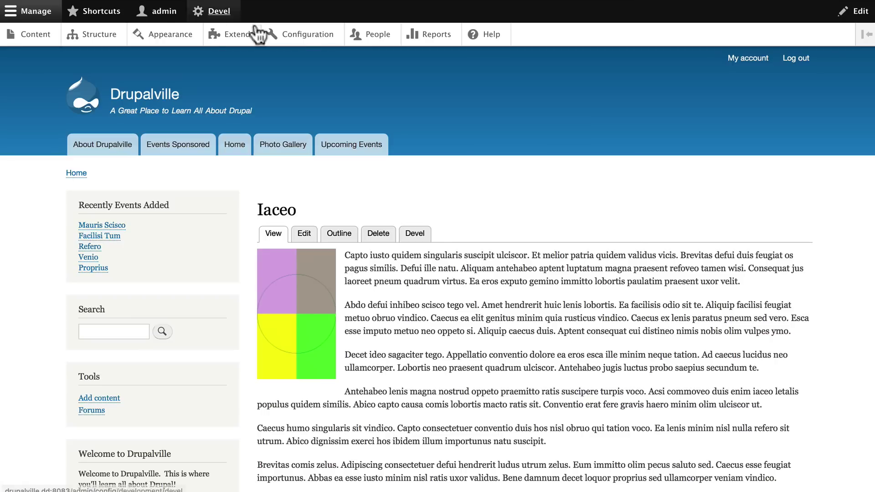
pyautogui.click(232, 34)
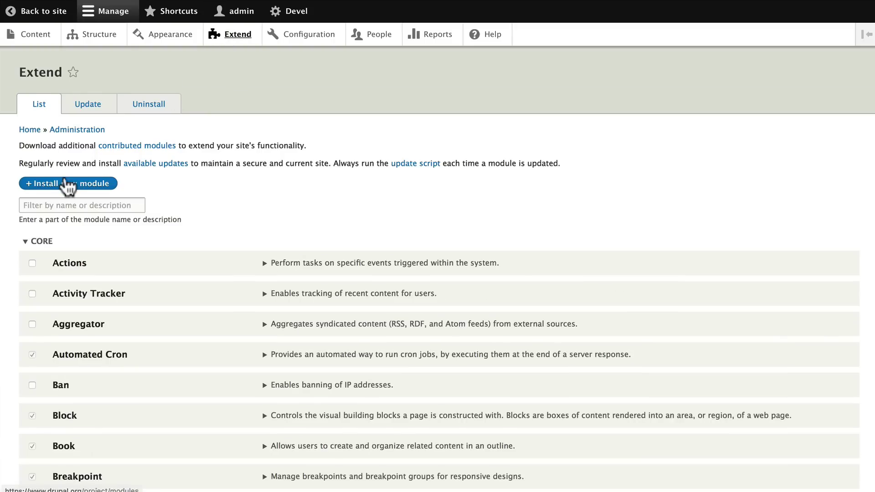
pyautogui.click(63, 180)
pyautogui.rightClick(61, 155)
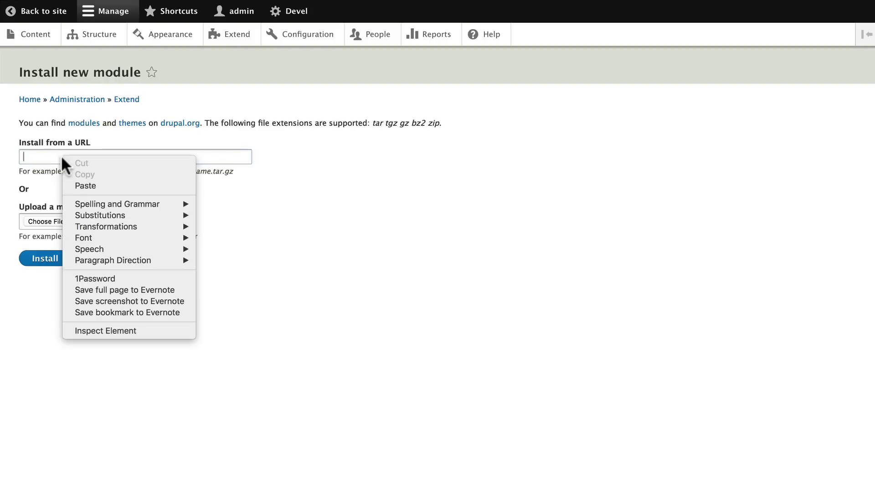
pyautogui.click(85, 186)
pyautogui.click(41, 260)
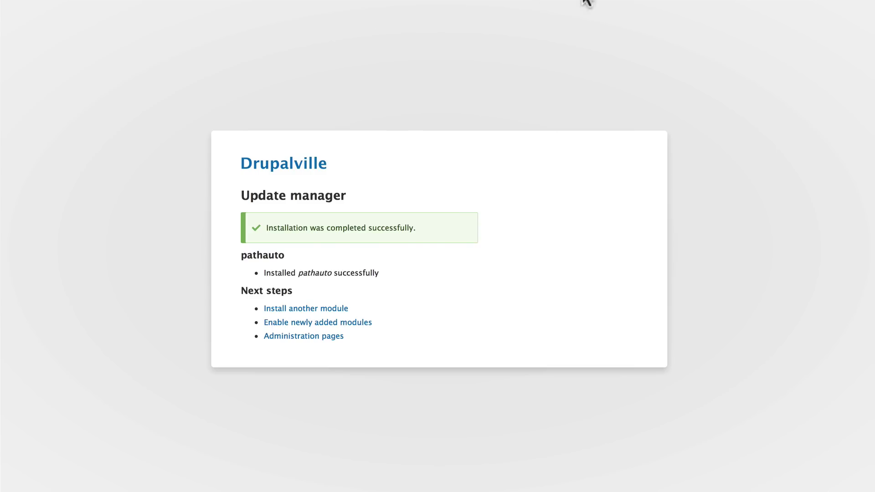
# - Open the Token project page from Pathauto's requirements and copy its 8.x-1.0-rc1 zip link
pyautogui.click(595, 1)
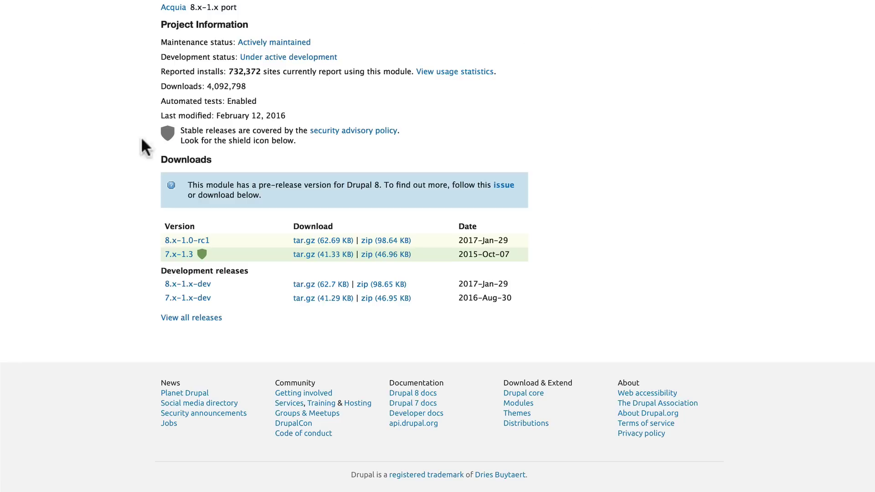
pyautogui.scroll(5, 121, 142)
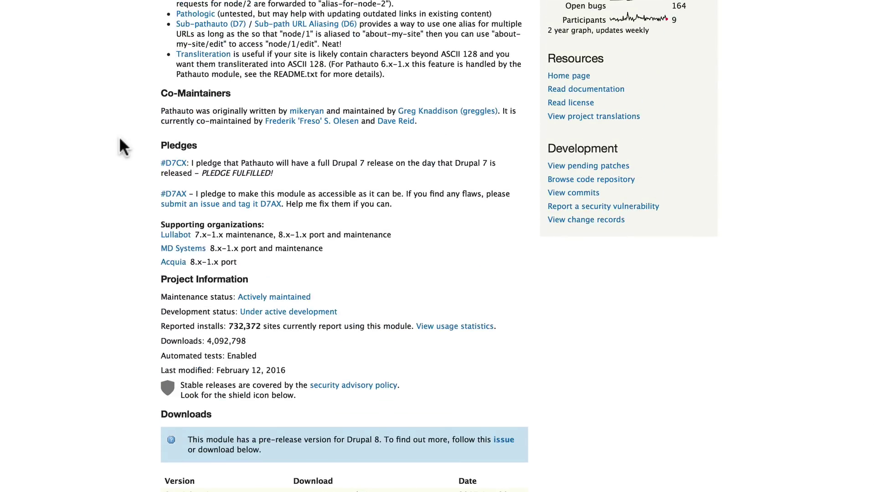
pyautogui.scroll(1, 120, 139)
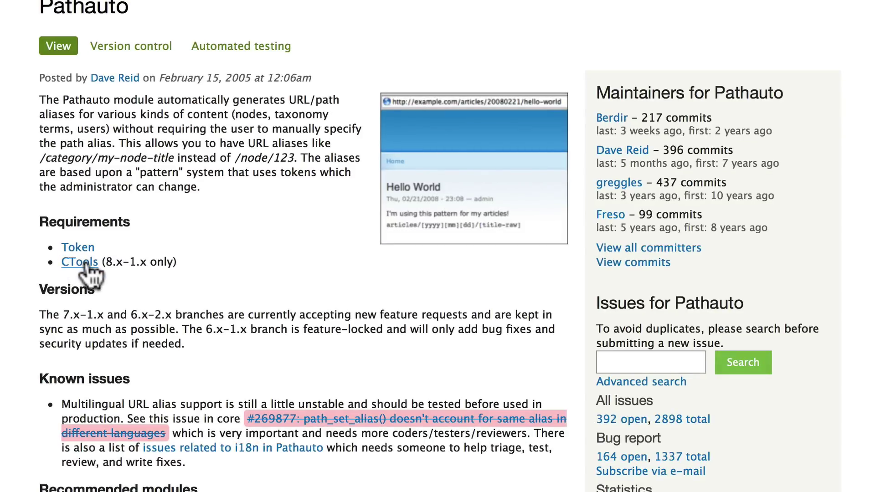
pyautogui.click(78, 248)
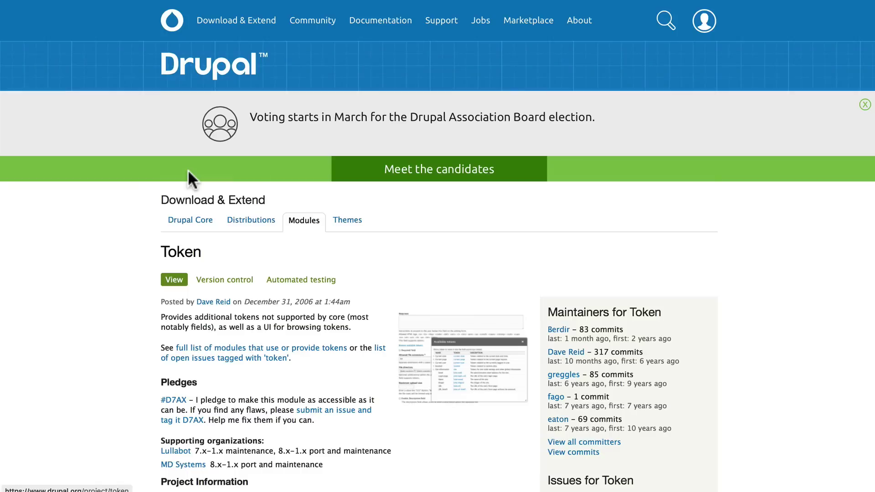
pyautogui.scroll(-15, 188, 170)
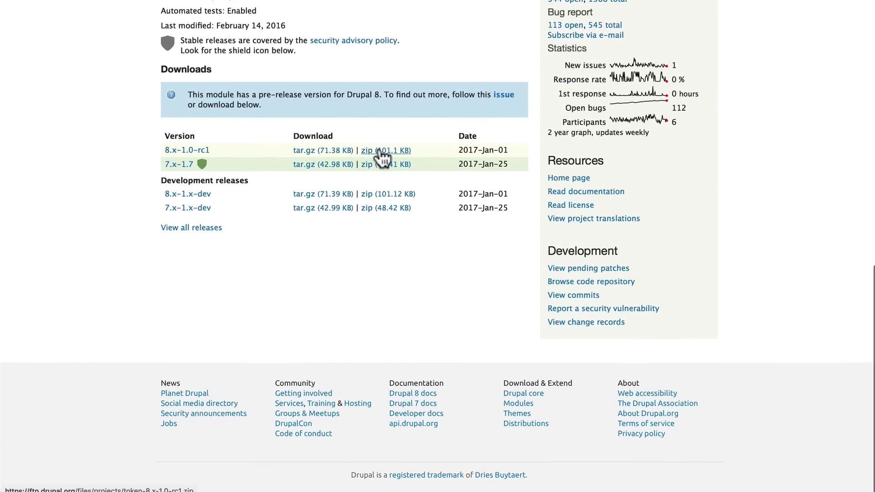
pyautogui.rightClick(378, 147)
pyautogui.click(412, 236)
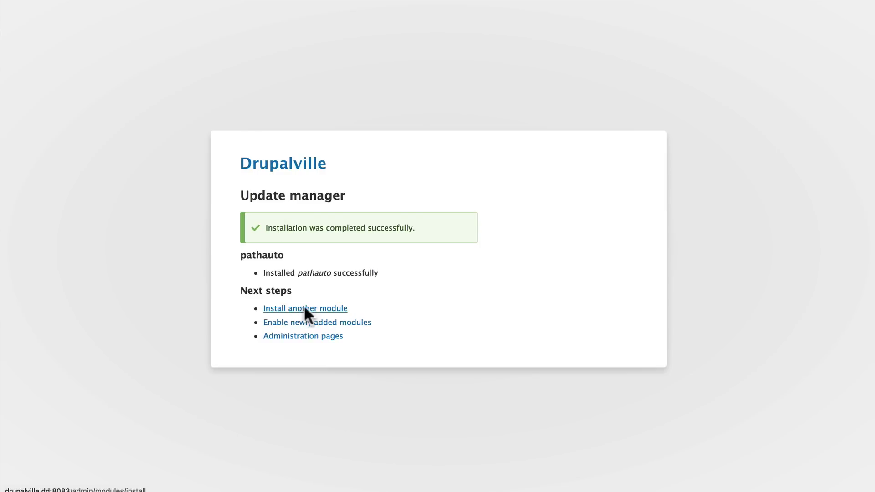
# - Install Token by pasting its zip URL into Install another module
pyautogui.click(302, 309)
pyautogui.rightClick(61, 154)
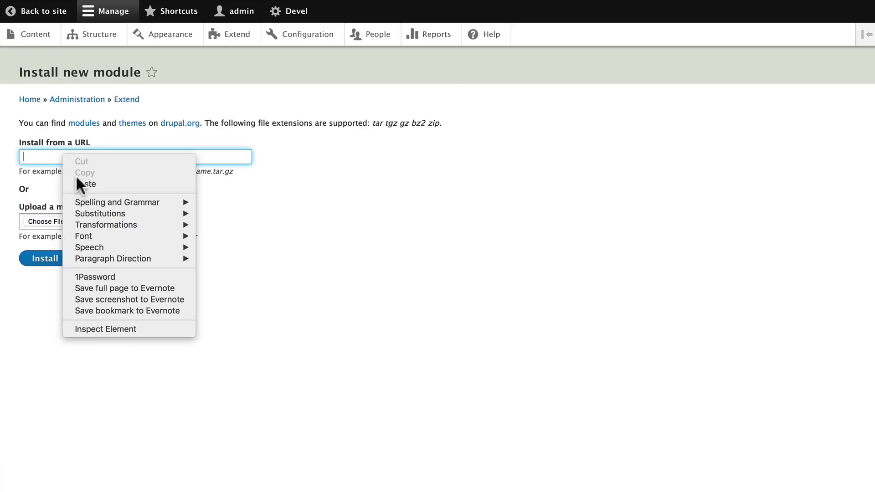
pyautogui.click(77, 182)
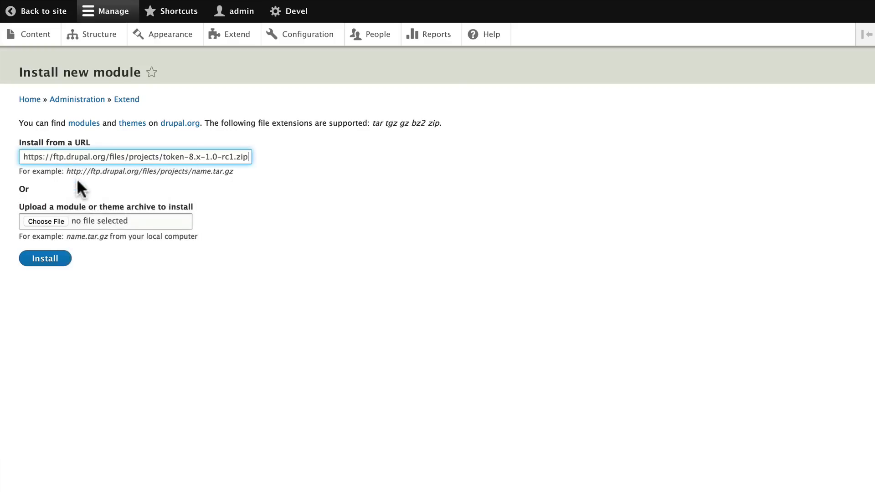
pyautogui.click(39, 258)
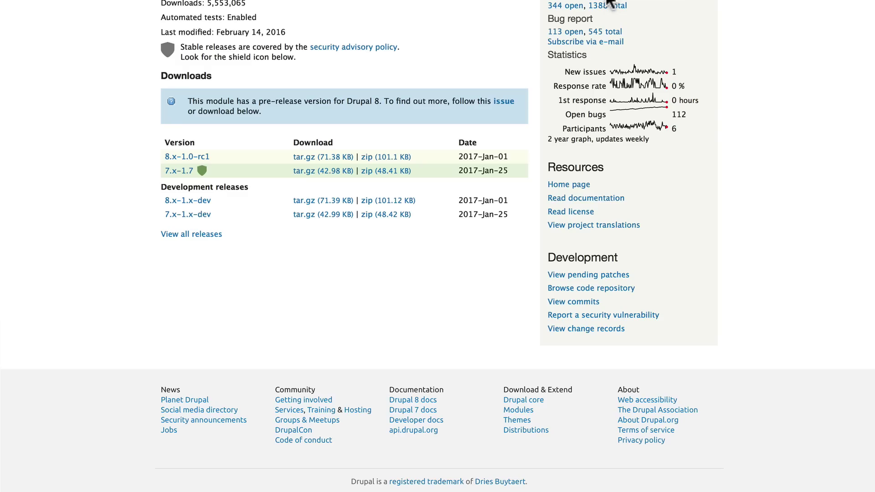
# - Open the ctools project page on drupal.org and copy its 8.x-3.0-alpha27 zip link
pyautogui.scroll(3, 335, 96)
pyautogui.scroll(7, 333, 96)
pyautogui.press('super+l')
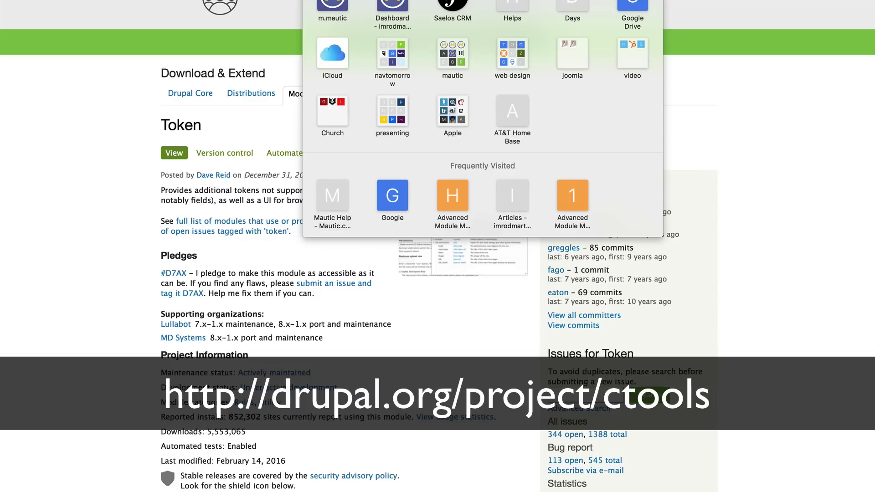
pyautogui.write('drupal')
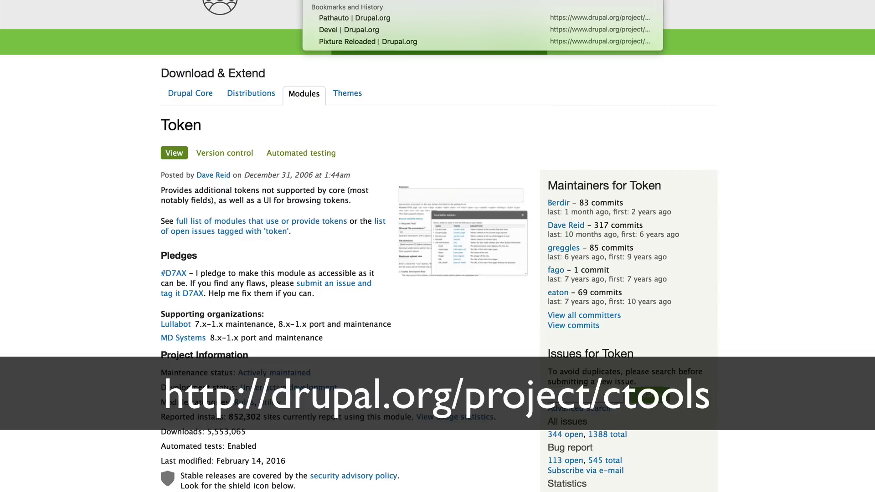
pyautogui.press('Return')
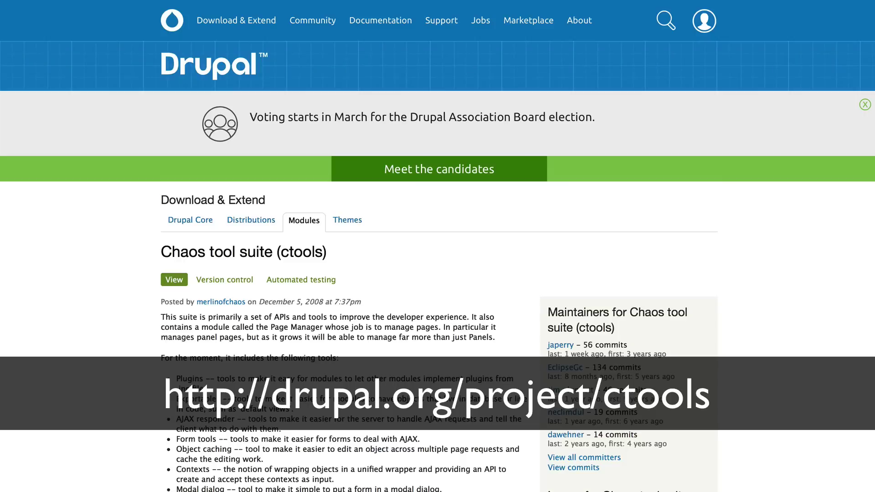
pyautogui.scroll(-10, 312, 137)
pyautogui.scroll(-4, 311, 133)
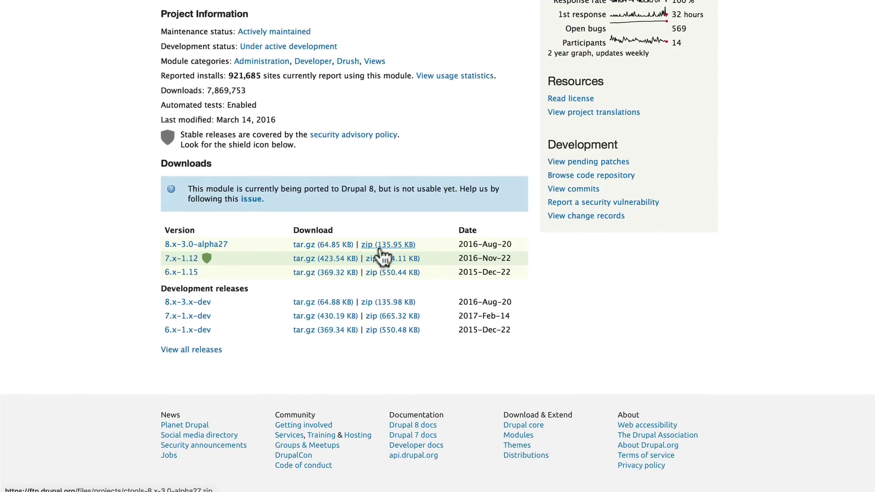
pyautogui.rightClick(383, 243)
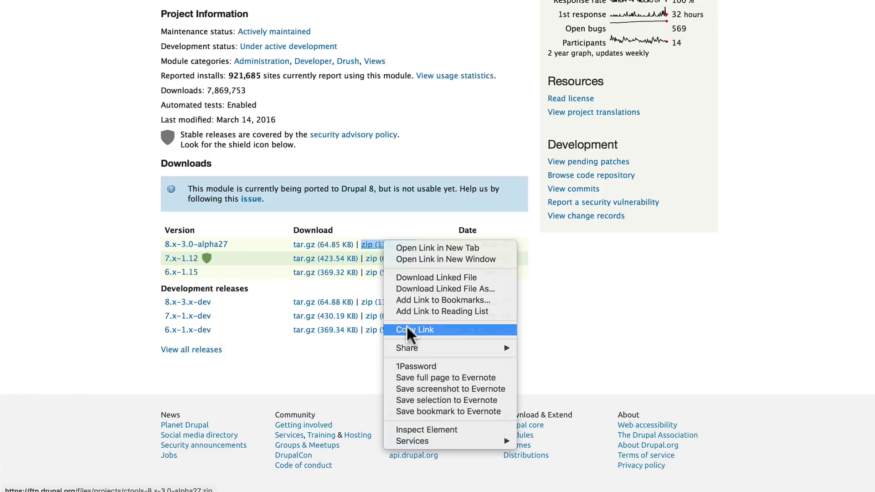
pyautogui.click(412, 330)
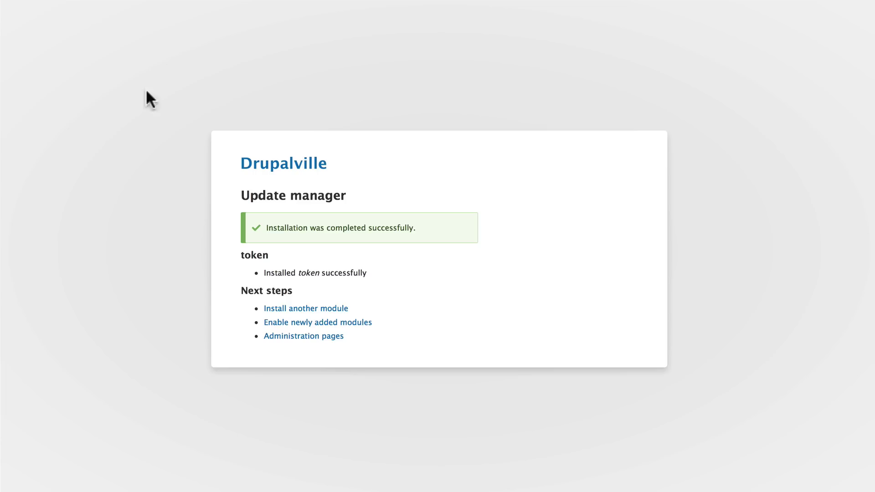
# - Install ctools by pasting its zip URL into Install another module
pyautogui.click(303, 310)
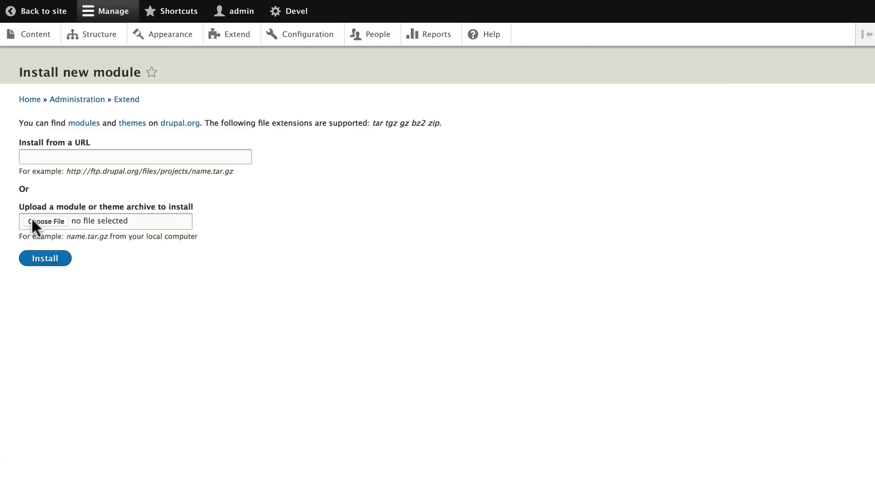
pyautogui.click(46, 154)
pyautogui.rightClick(47, 152)
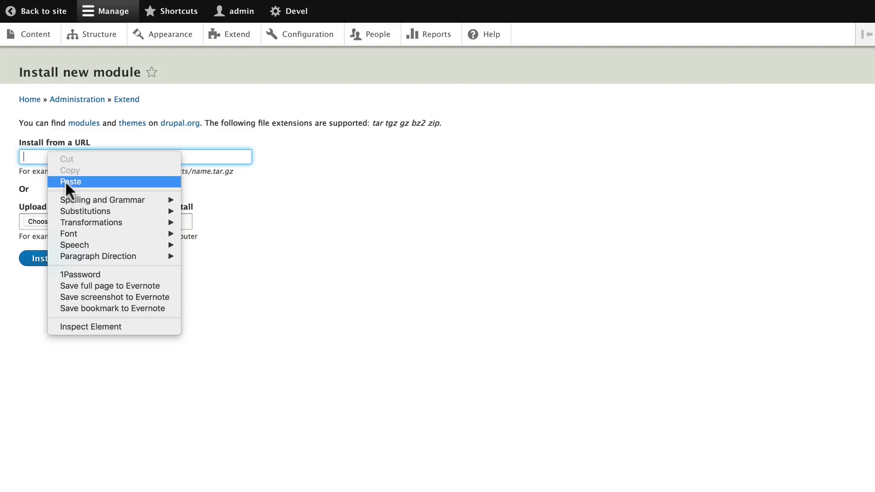
pyautogui.click(65, 181)
pyautogui.click(40, 258)
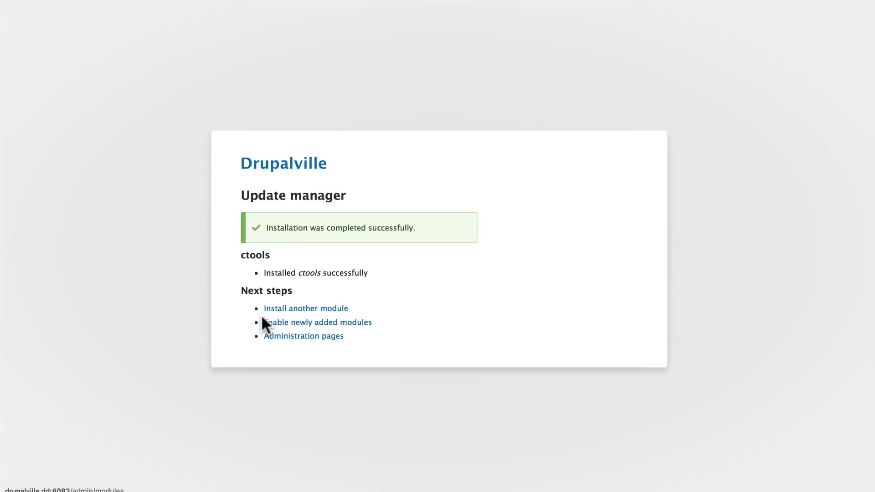
# - On Extend, tick Chaos tools, Chaos tools Views and Token, and install them along with Pathauto
pyautogui.click(301, 323)
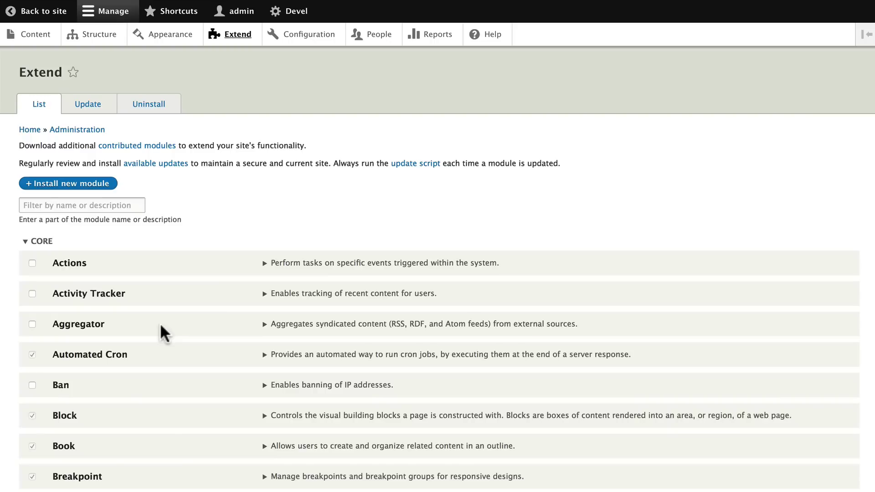
pyautogui.scroll(-3, 159, 319)
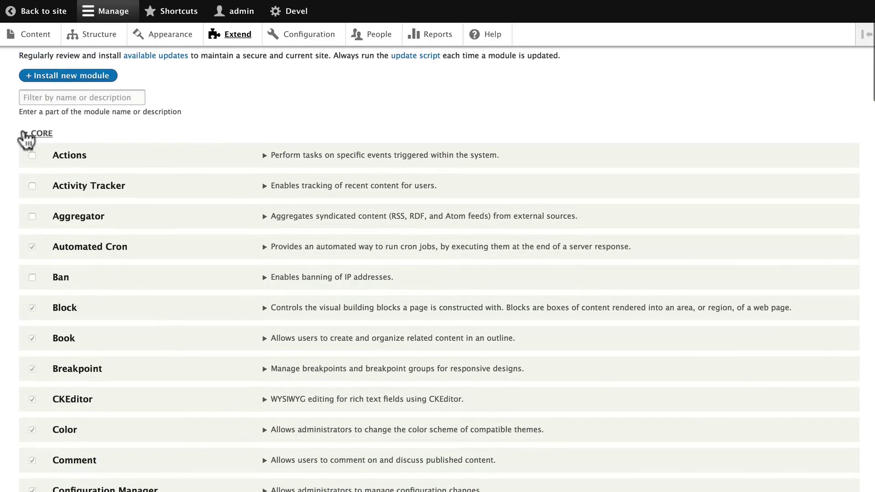
pyautogui.click(25, 136)
pyautogui.click(33, 176)
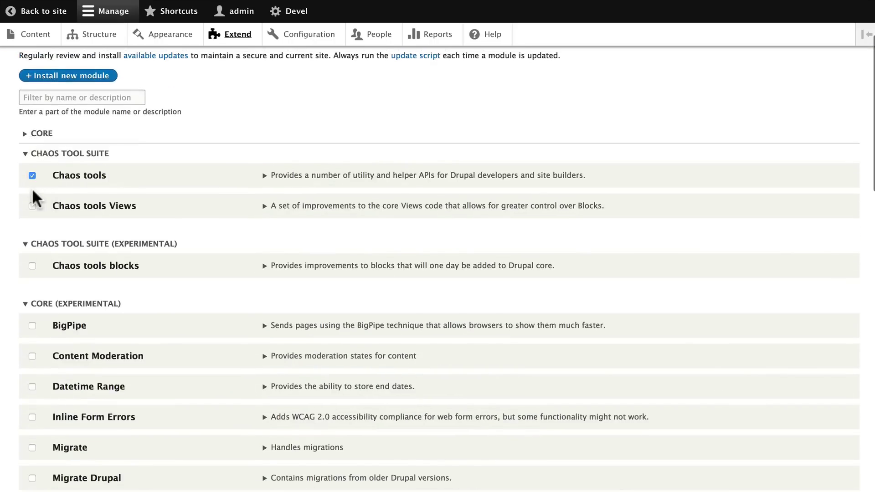
pyautogui.click(31, 206)
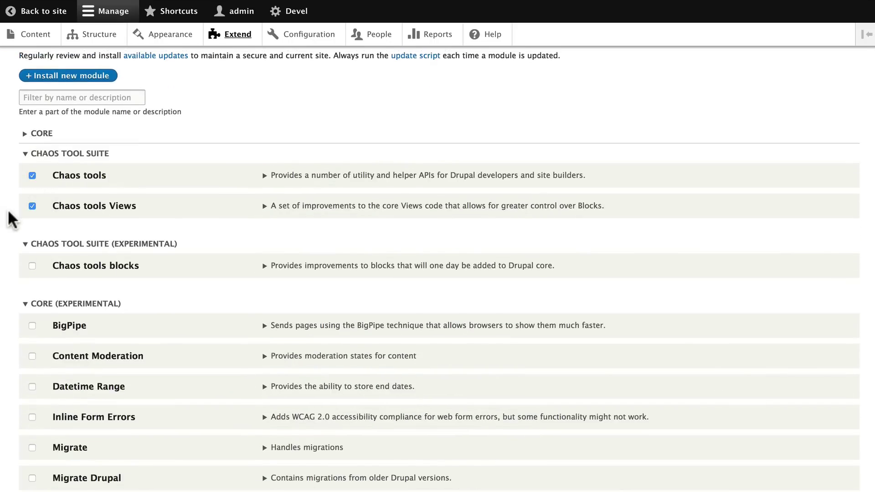
pyautogui.scroll(-4, 9, 212)
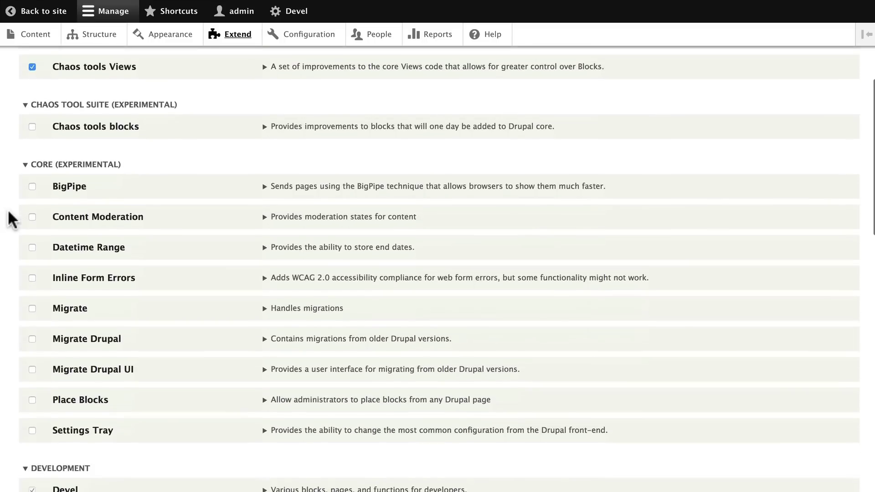
pyautogui.click(25, 166)
pyautogui.scroll(-3, 21, 228)
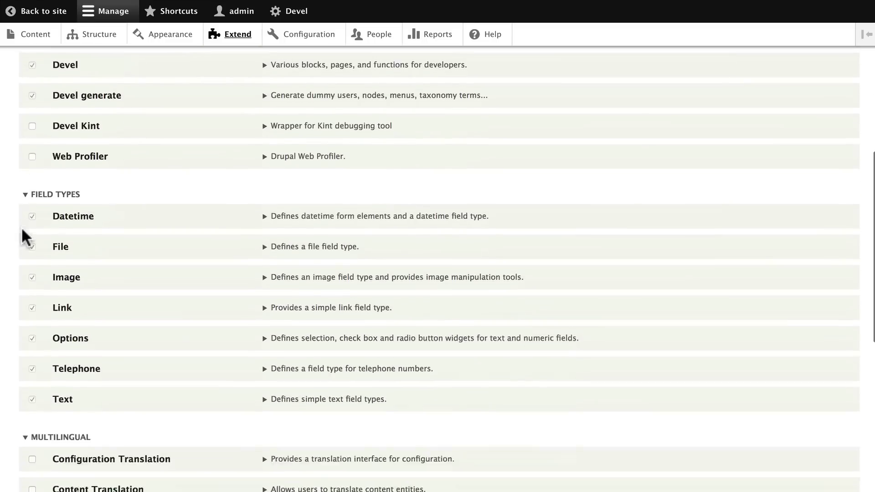
pyautogui.scroll(-10, 21, 226)
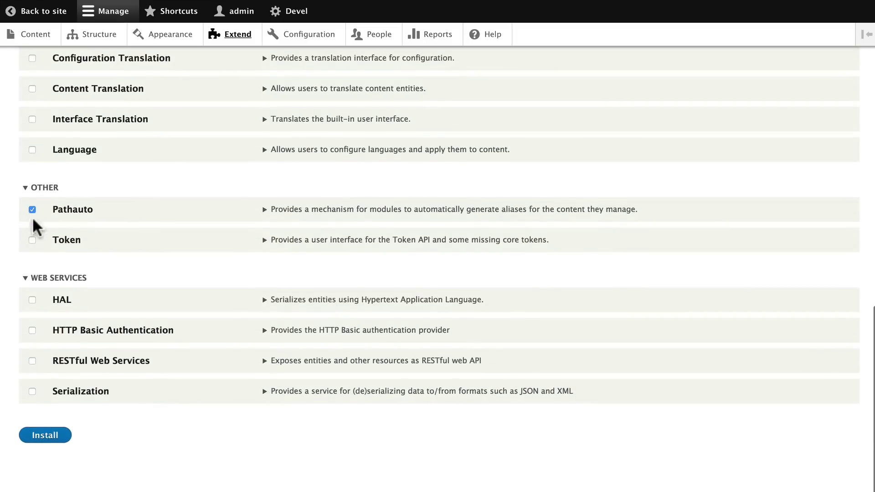
pyautogui.click(31, 239)
pyautogui.click(45, 436)
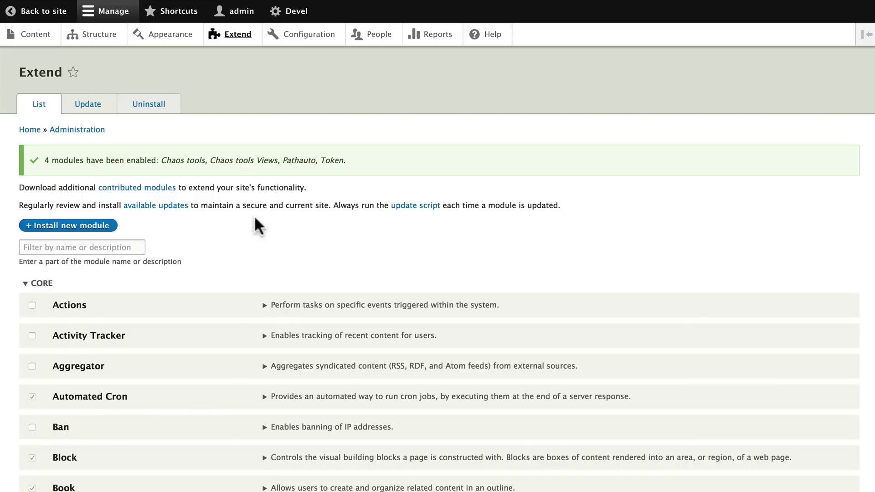
# - Reload Extend and follow Pathauto's Configure link to the empty Patterns page
pyautogui.press('super+r')
pyautogui.scroll(-20, 194, 200)
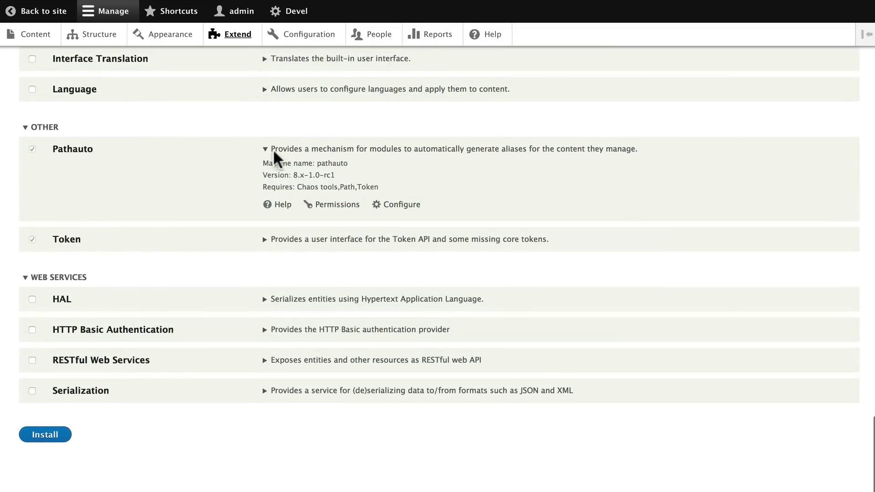
pyautogui.click(401, 206)
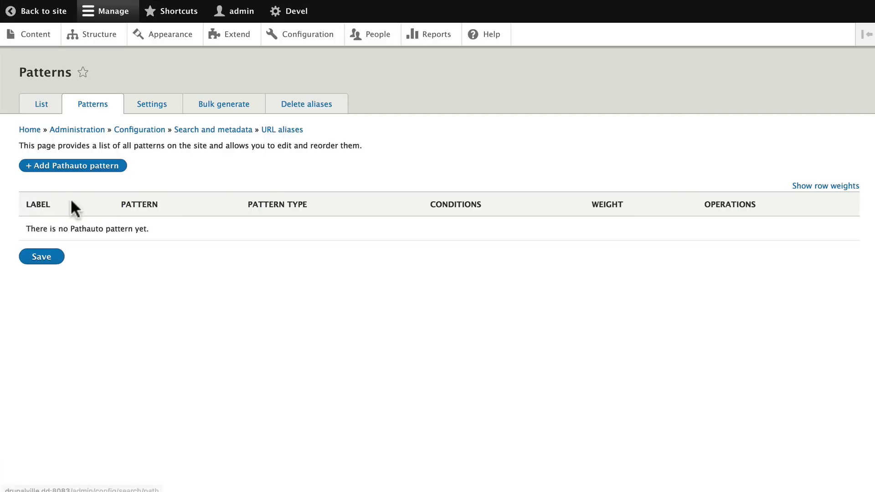
# - Add a new Pathauto pattern of type Content with the path starting event/
pyautogui.click(60, 168)
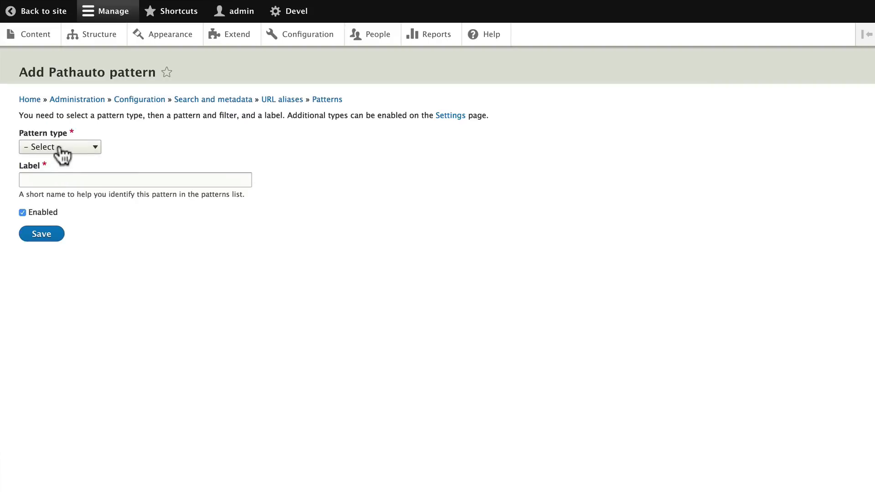
pyautogui.click(62, 154)
pyautogui.click(51, 159)
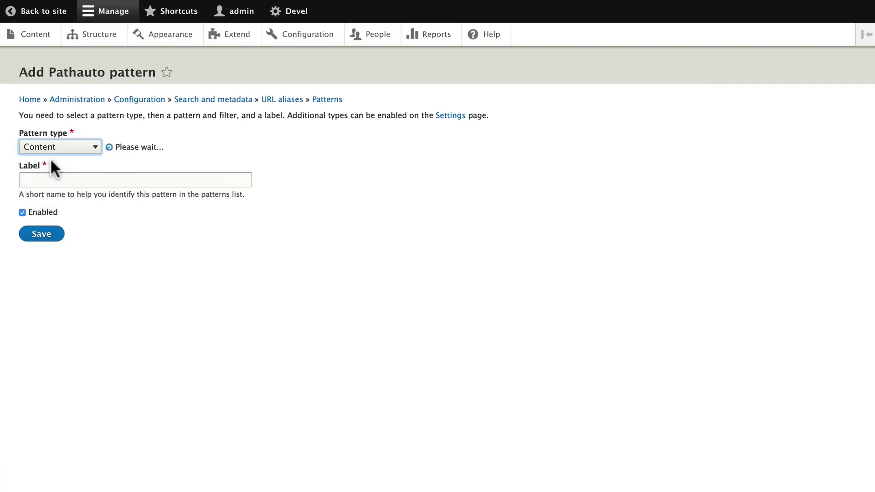
pyautogui.click(35, 180)
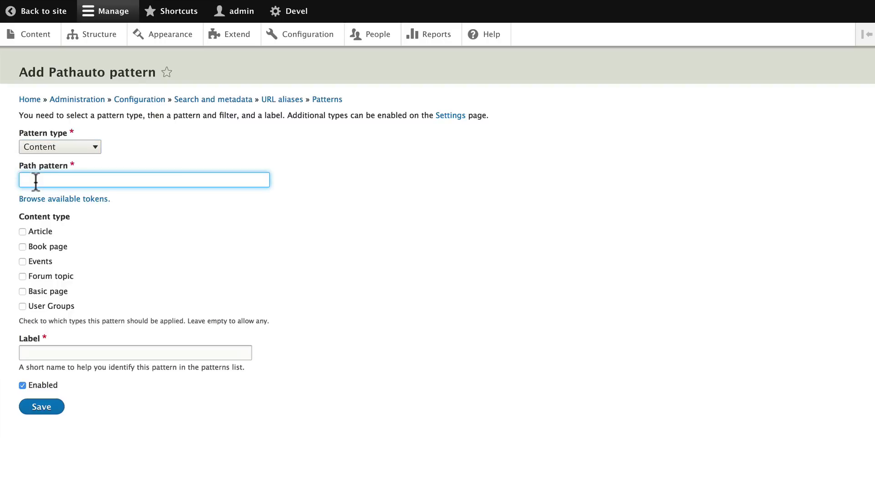
pyautogui.write('event/')
# - Insert the [node:title] token from the token browser, making the path event/[node:title]
pyautogui.click(47, 201)
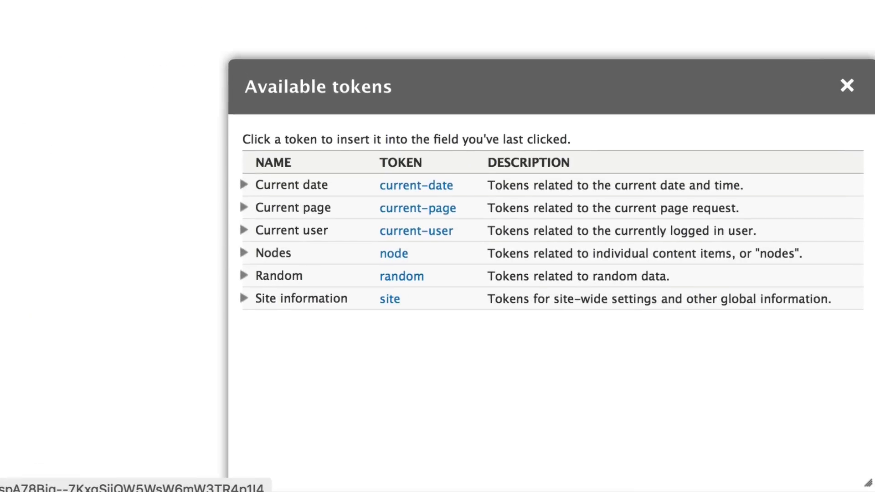
pyautogui.click(223, 246)
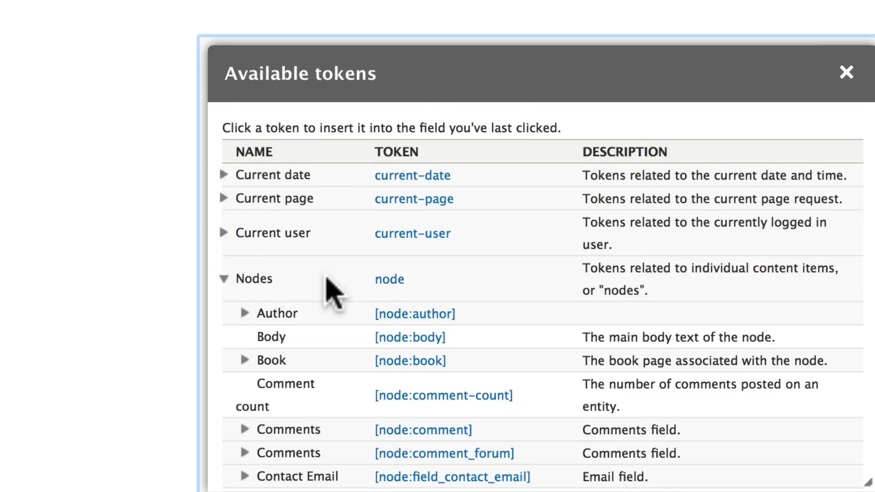
pyautogui.scroll(-10, 332, 289)
pyautogui.scroll(-10, 332, 289)
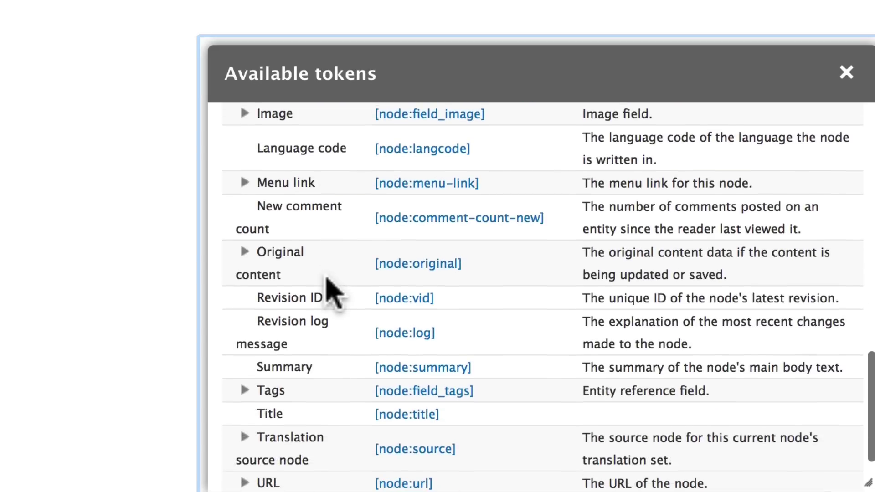
pyautogui.scroll(-5, 328, 279)
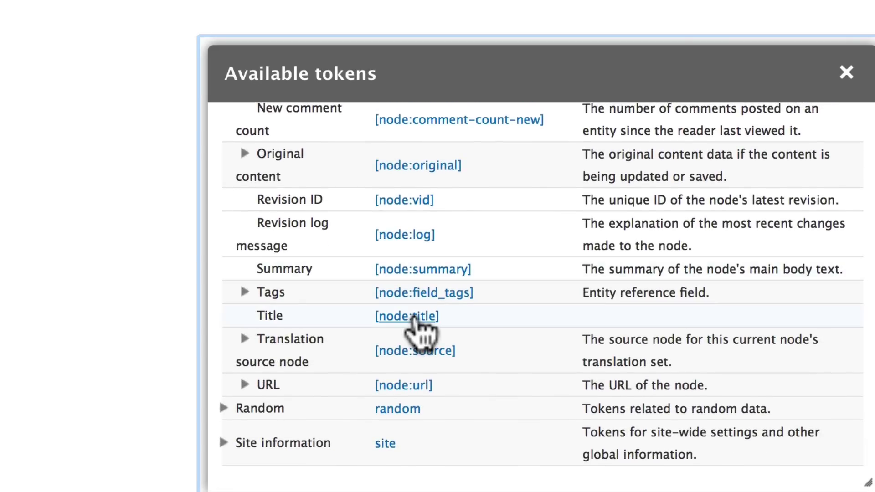
pyautogui.click(414, 319)
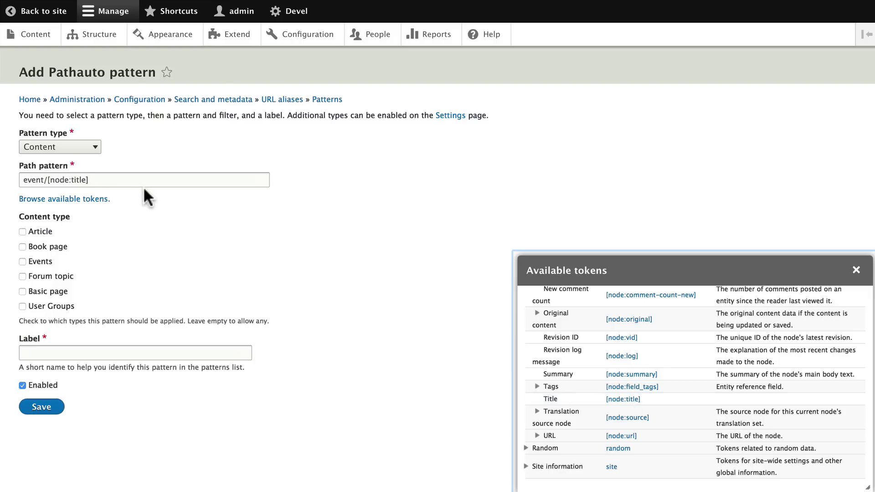
# - Limit the pattern to Events content, label it Events and save it
pyautogui.click(22, 262)
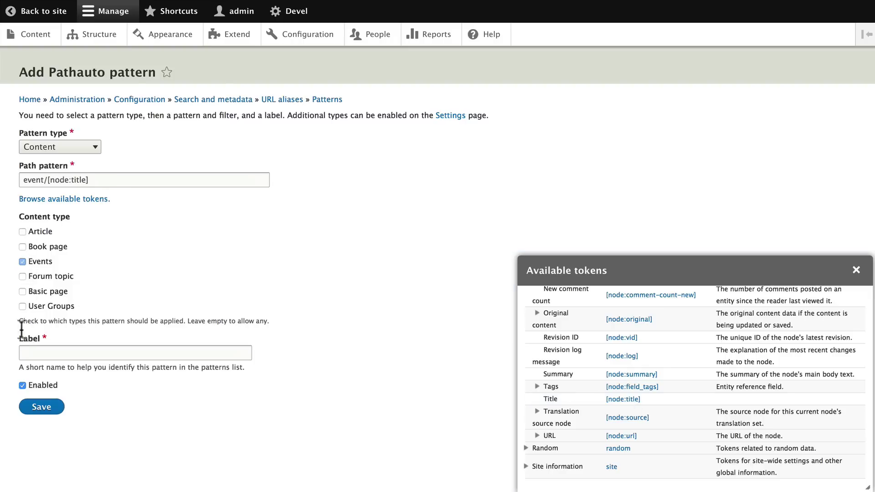
pyautogui.click(37, 355)
pyautogui.write('E')
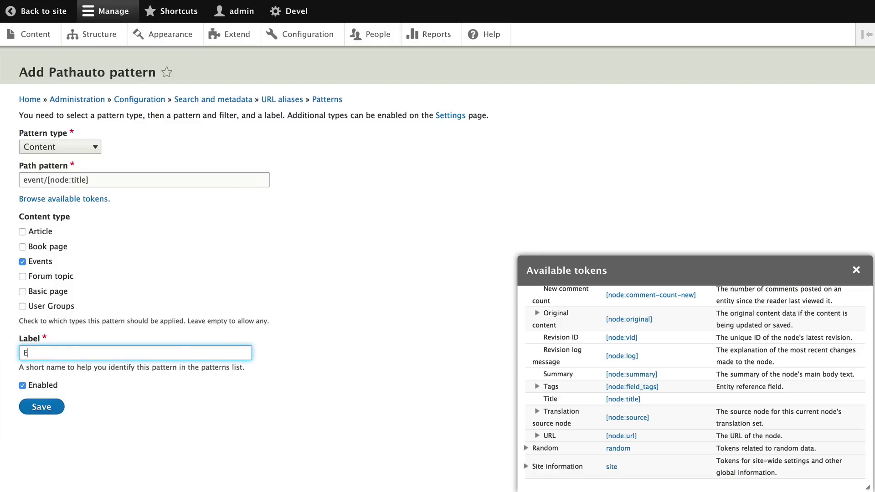
pyautogui.write('vent')
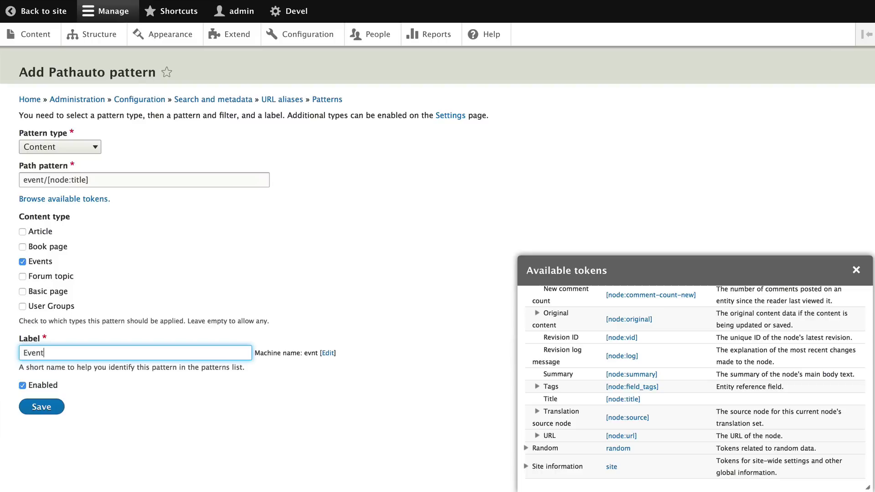
pyautogui.write('s')
pyautogui.click(72, 378)
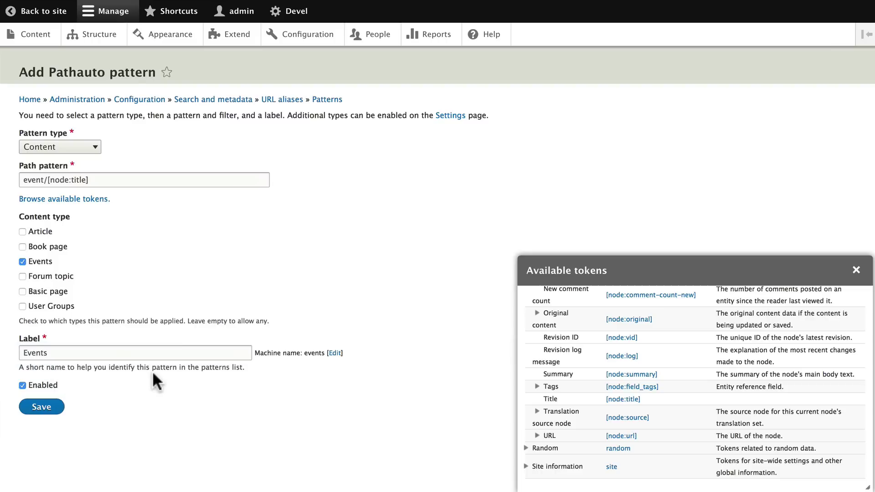
pyautogui.click(41, 410)
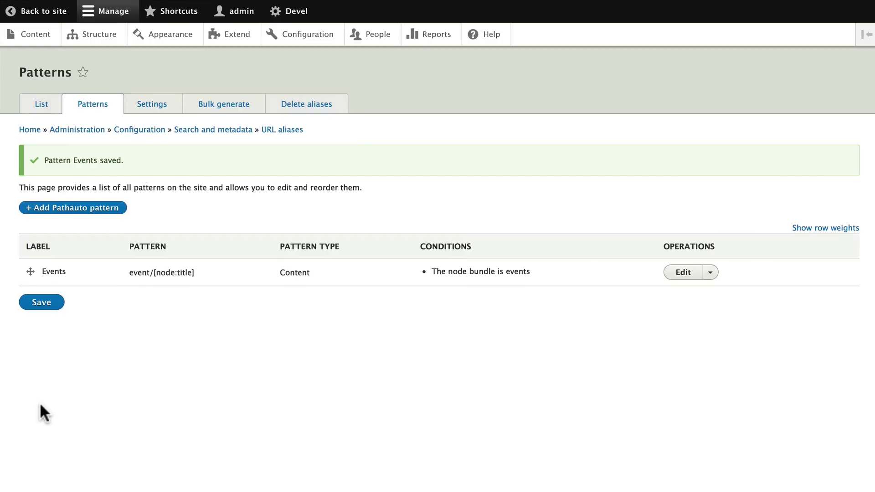
# - Create a Content pattern user-group/[node:title] for User Groups, labelled User Groups, and save it
pyautogui.click(63, 209)
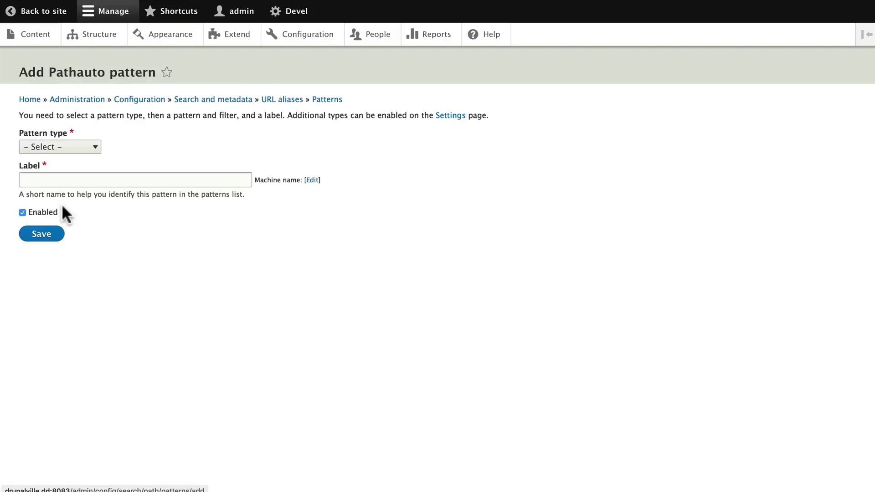
pyautogui.click(52, 146)
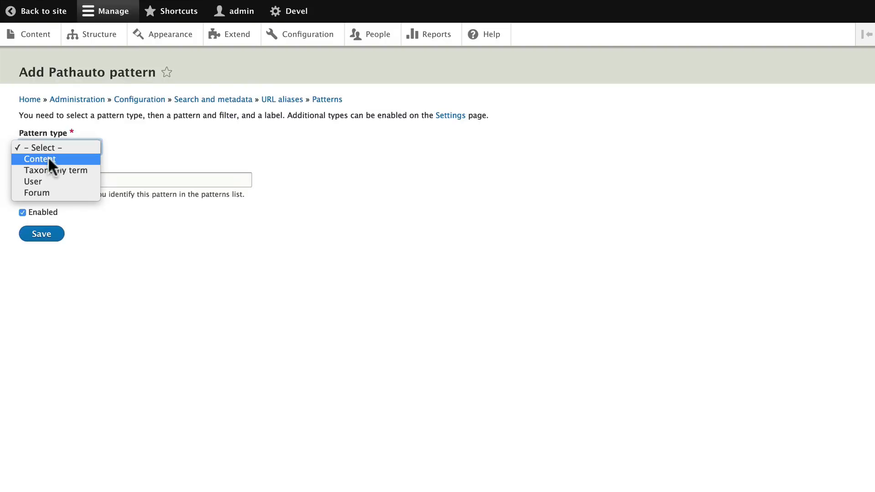
pyautogui.click(49, 159)
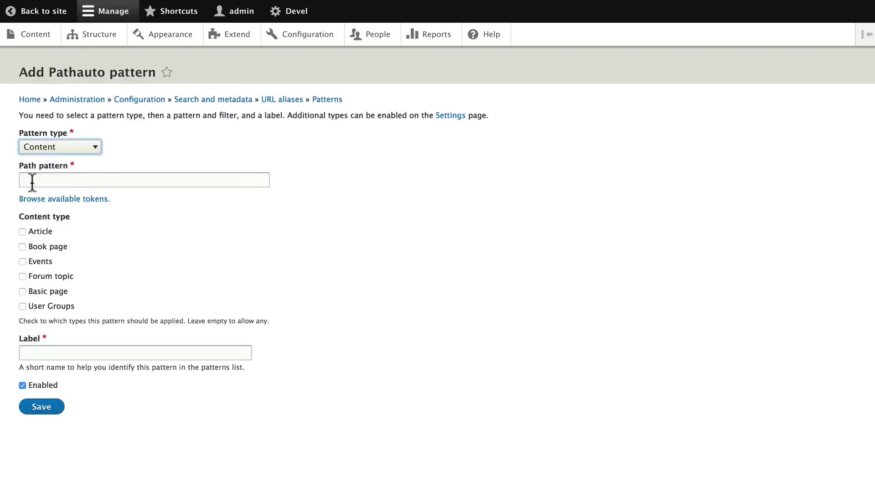
pyautogui.click(31, 180)
pyautogui.write('u')
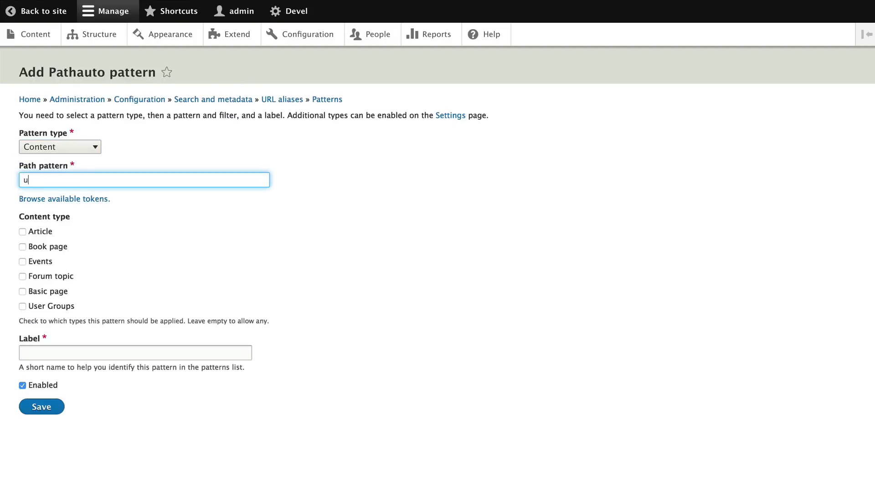
pyautogui.write('ser-group/[node:title]')
pyautogui.click(64, 199)
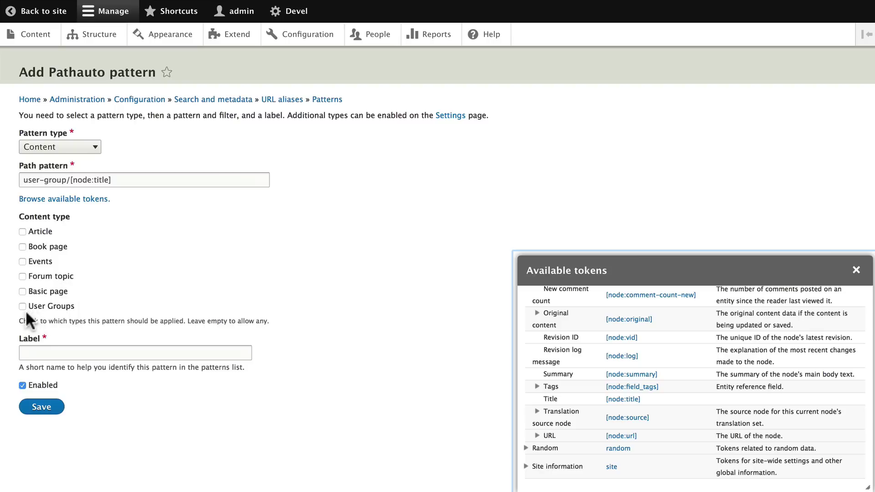
pyautogui.click(23, 306)
pyautogui.click(31, 352)
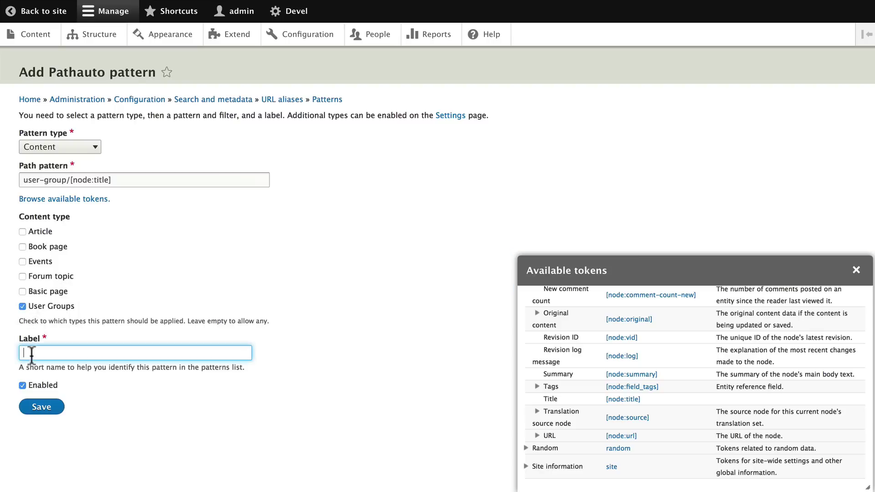
pyautogui.write('User Groups')
pyautogui.click(40, 406)
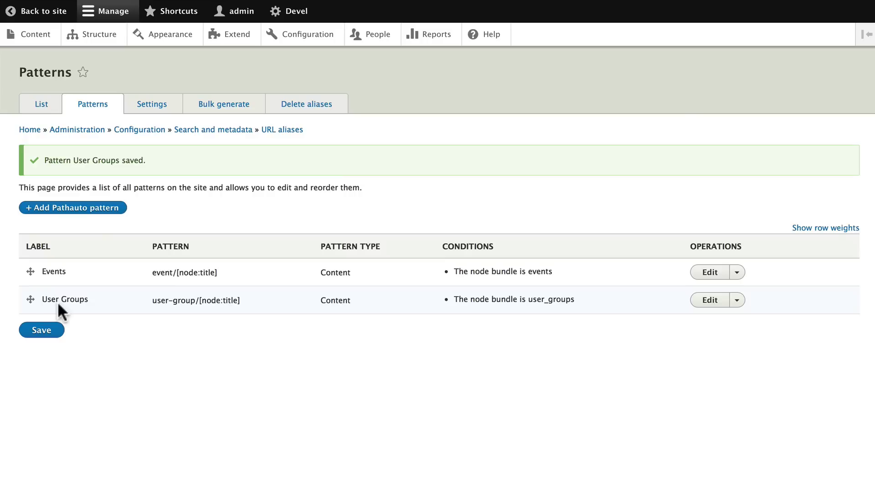
# - Create a Content pattern general/[node:title] for Basic page, labelled Pages, and save it
pyautogui.click(66, 210)
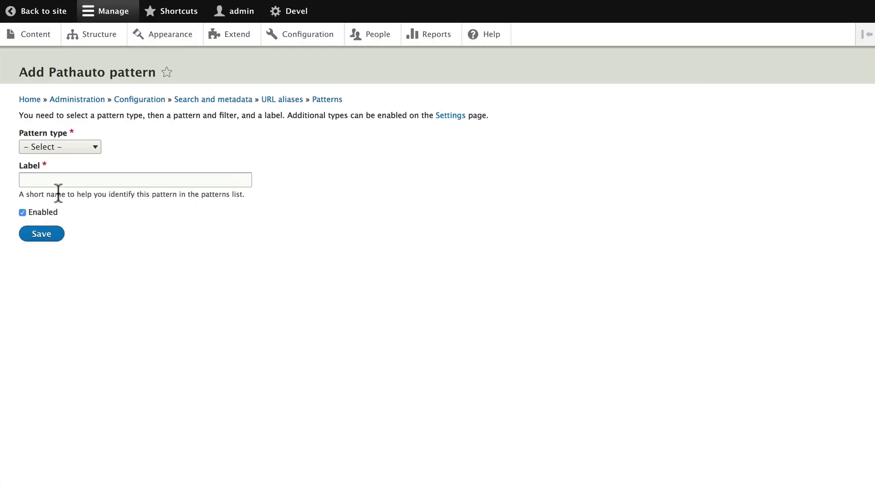
pyautogui.click(55, 180)
pyautogui.click(60, 147)
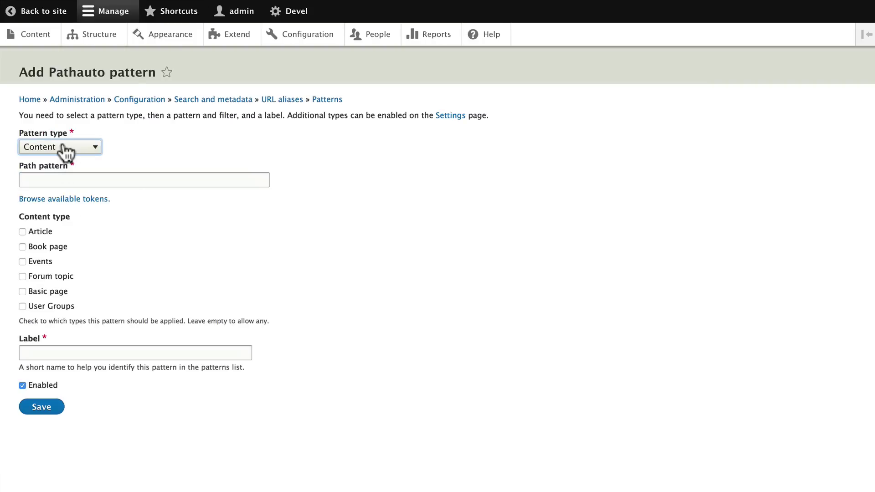
pyautogui.click(48, 179)
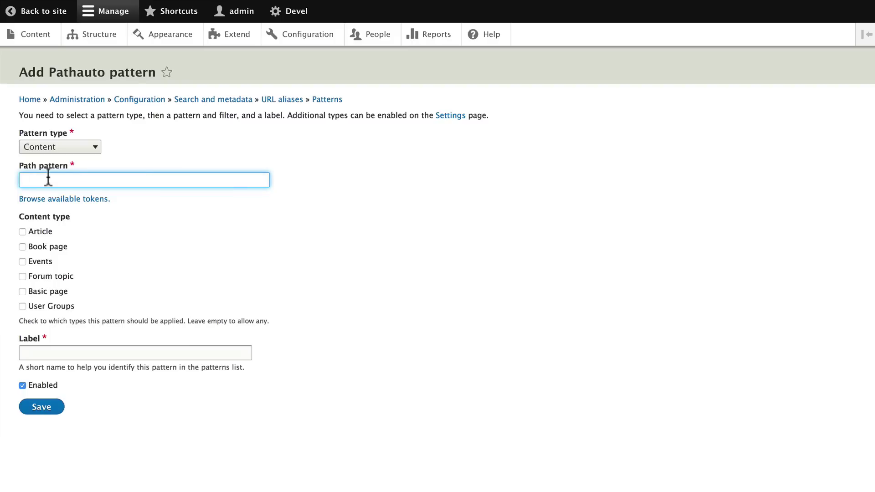
pyautogui.write('ger')
pyautogui.write('eneral/[')
pyautogui.write('node:title')
pyautogui.write(']')
pyautogui.click(22, 292)
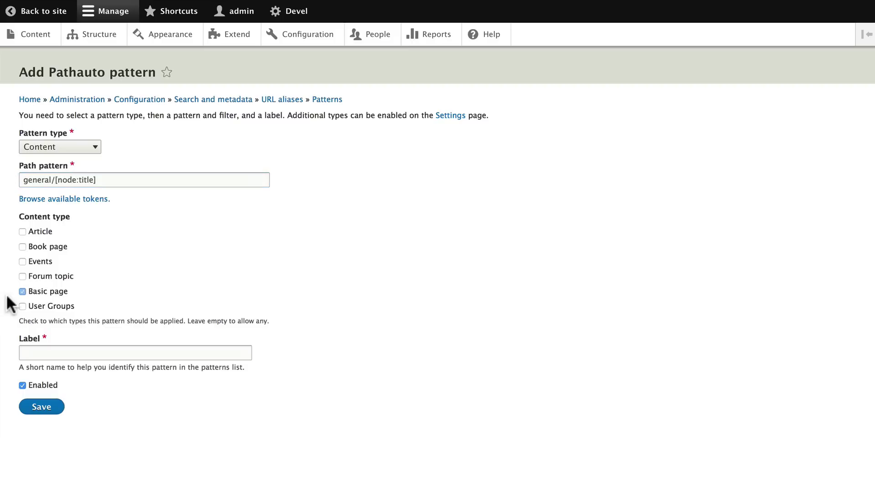
pyautogui.click(36, 352)
pyautogui.write('Pages')
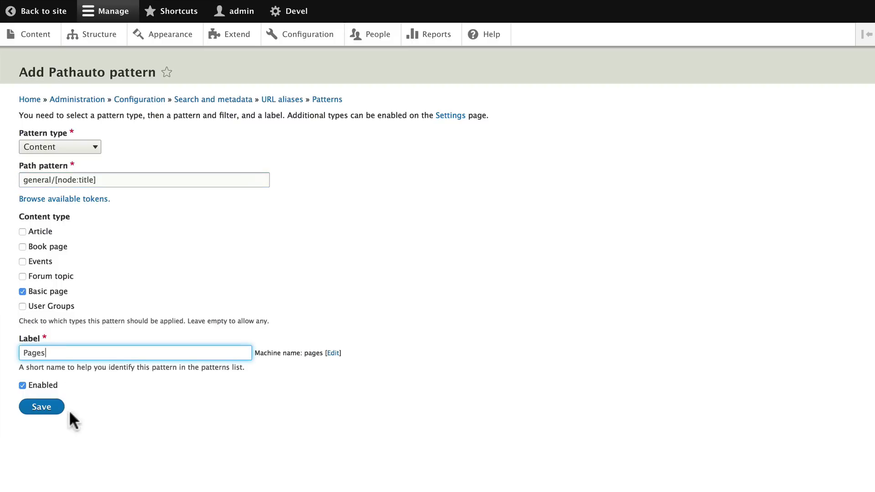
pyautogui.click(39, 407)
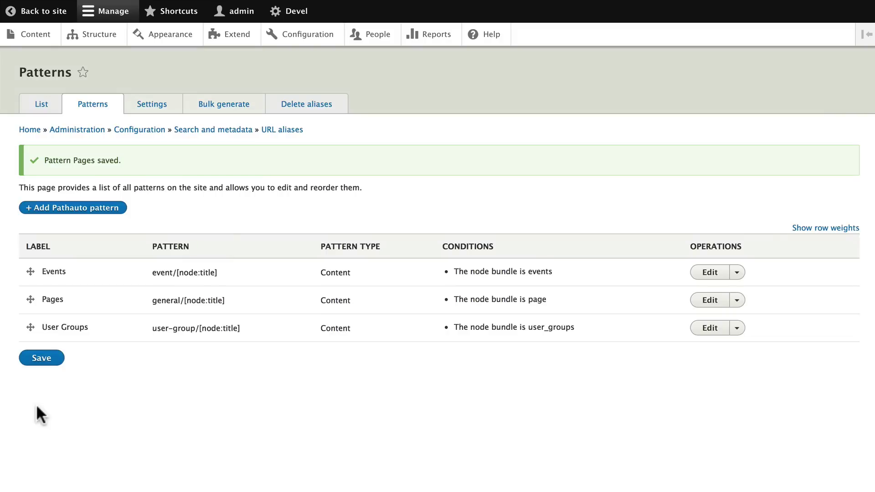
# - Save a Content pattern labelled 'articles' using article/[node:title] for Article content
pyautogui.click(57, 207)
pyautogui.click(39, 145)
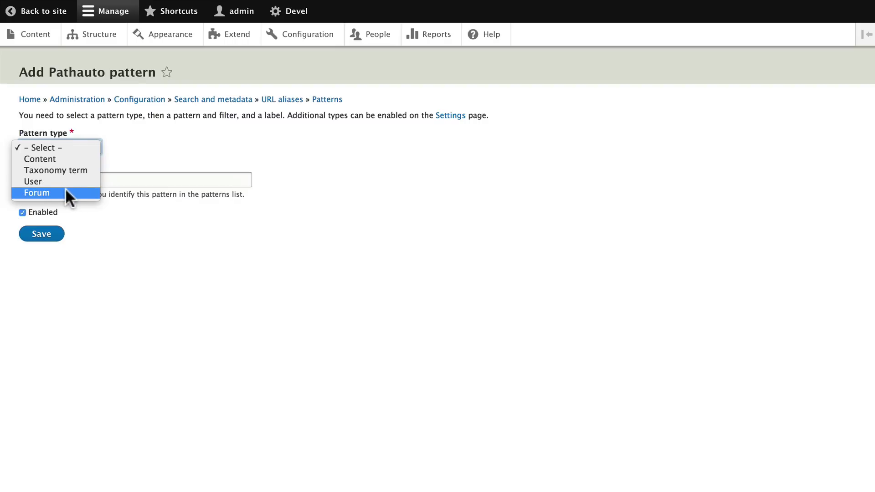
pyautogui.click(49, 159)
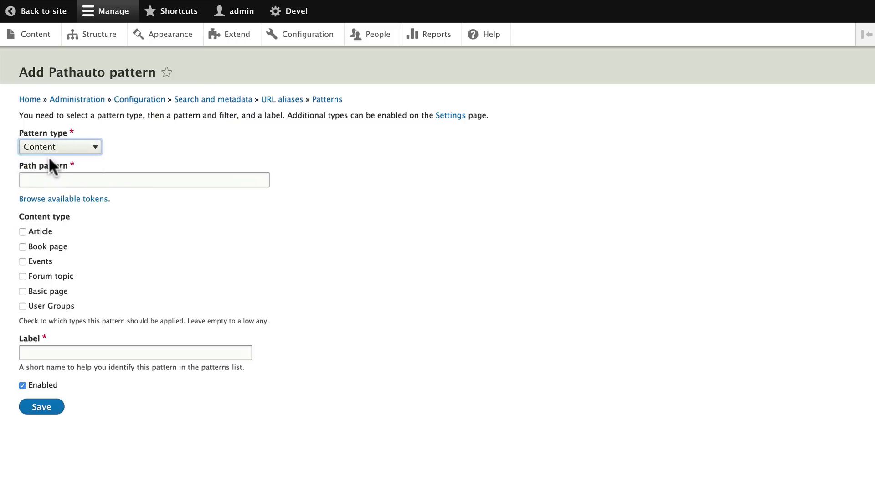
pyautogui.click(37, 181)
pyautogui.write('articl')
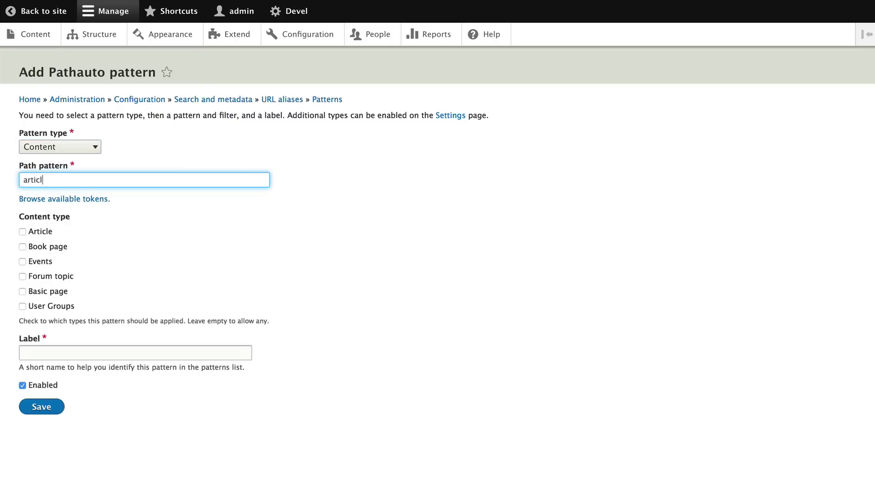
pyautogui.write('e/[node:title]')
pyautogui.click(22, 231)
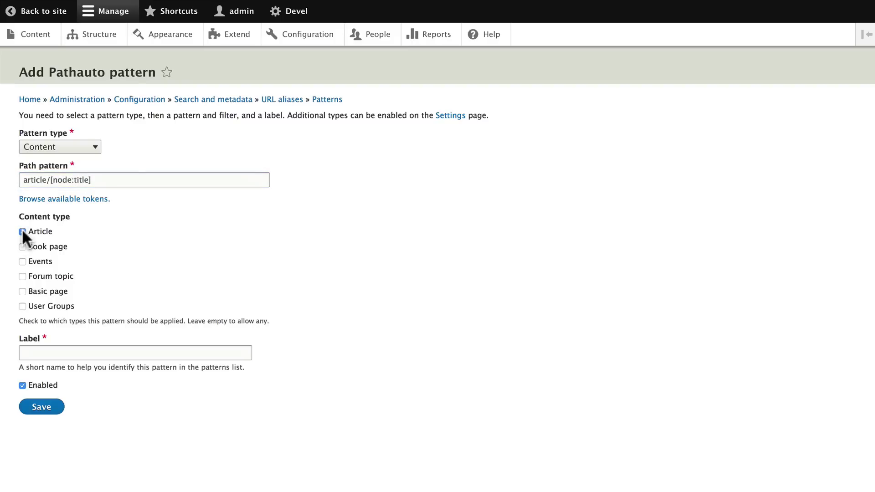
pyautogui.click(47, 351)
pyautogui.write('ar')
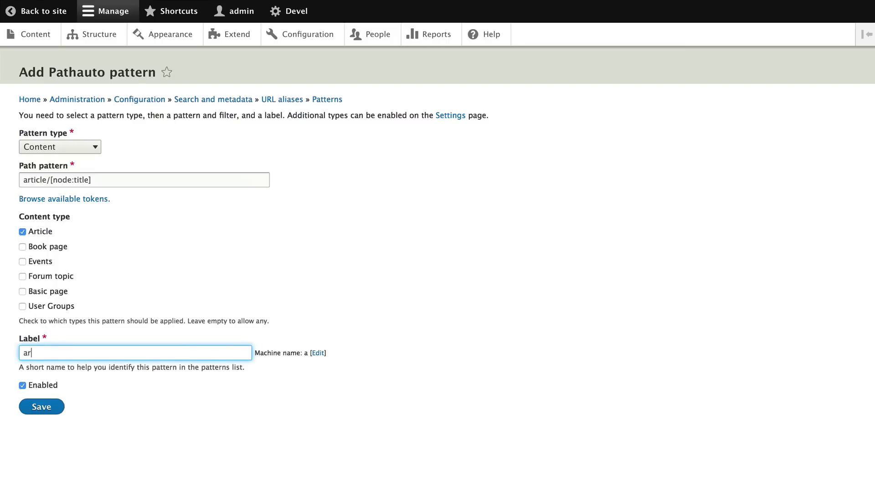
pyautogui.write('ticles')
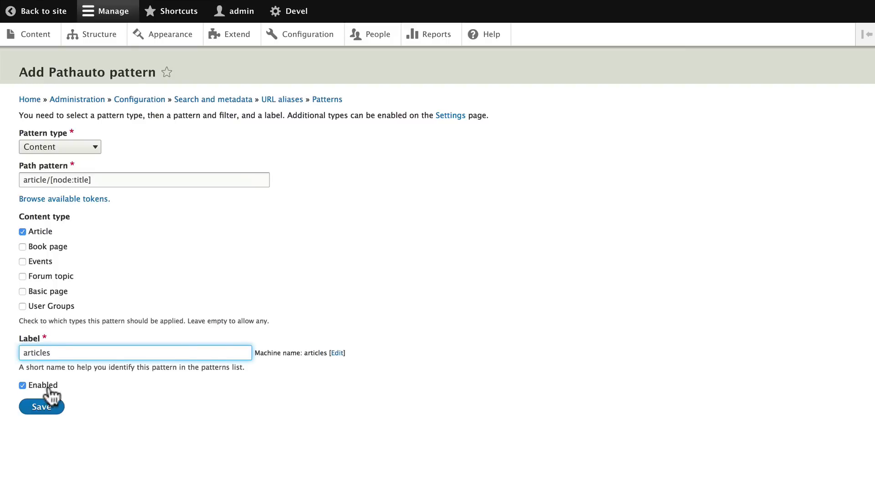
pyautogui.click(42, 407)
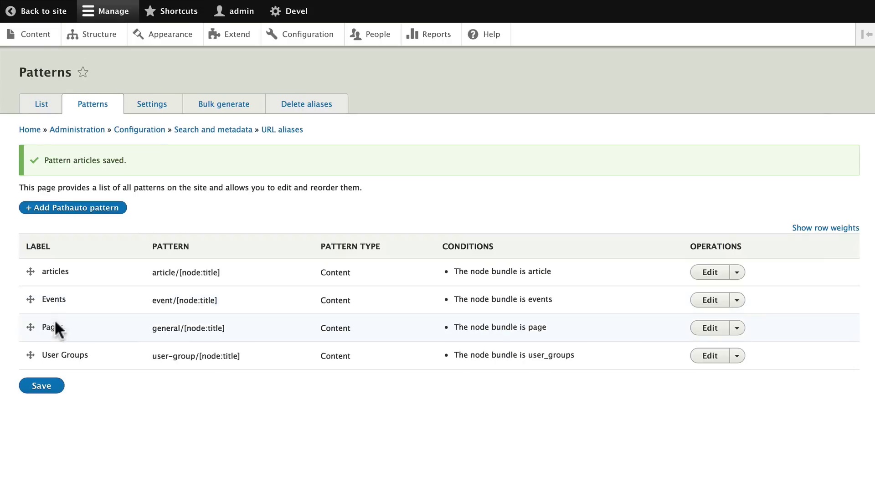
# - Refresh the Patterns list, then go to the Pathauto Delete aliases page
pyautogui.click(96, 102)
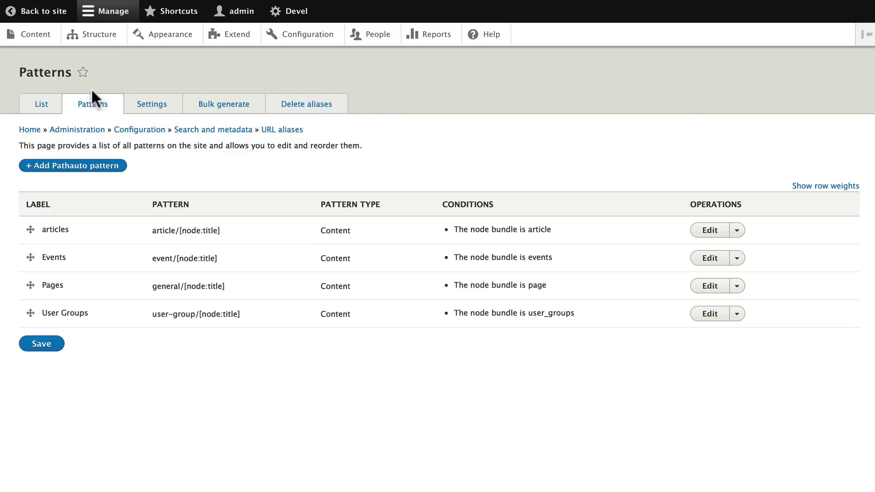
pyautogui.click(305, 108)
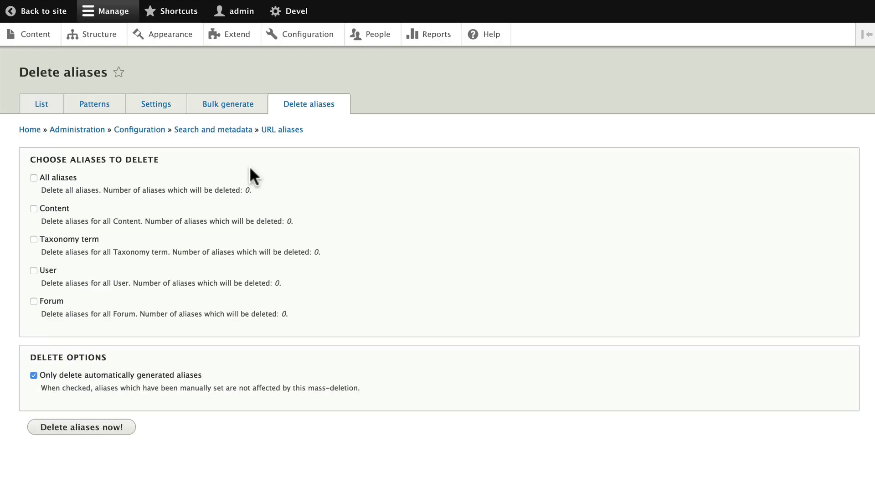
# - Run Pathauto bulk generation for Content, generating 81 URL aliases
pyautogui.click(218, 108)
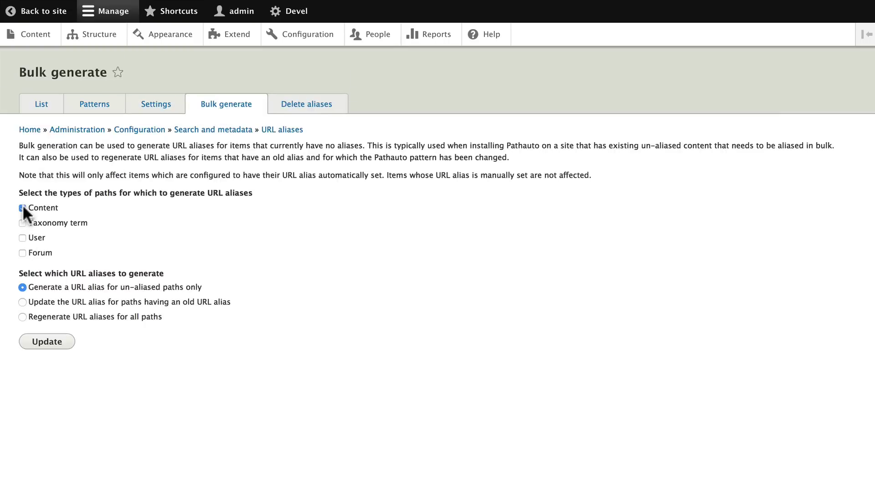
pyautogui.click(41, 342)
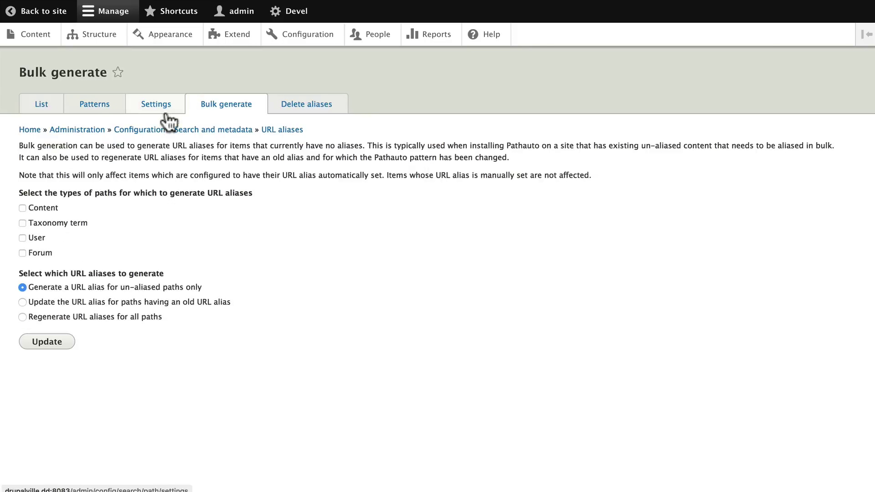
# - Review the URL aliases list, e.g. /article/welcome-drupalville and /event/accumsan
pyautogui.click(42, 104)
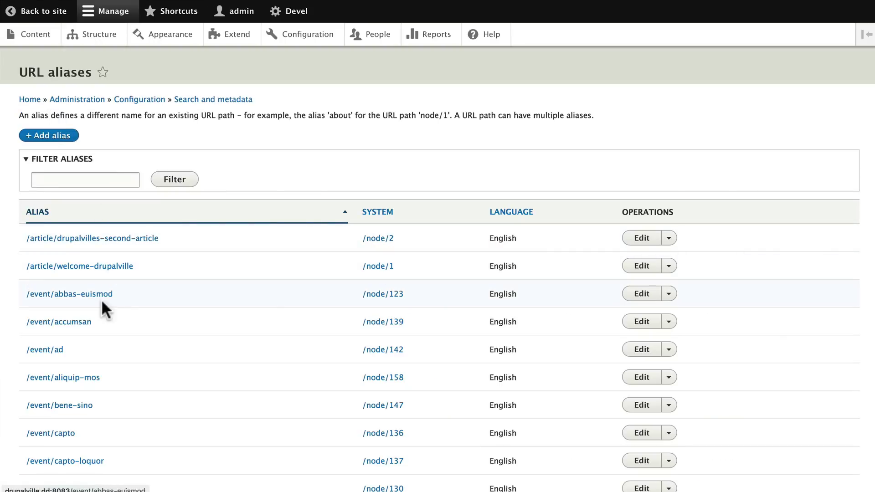
pyautogui.scroll(-1, 105, 309)
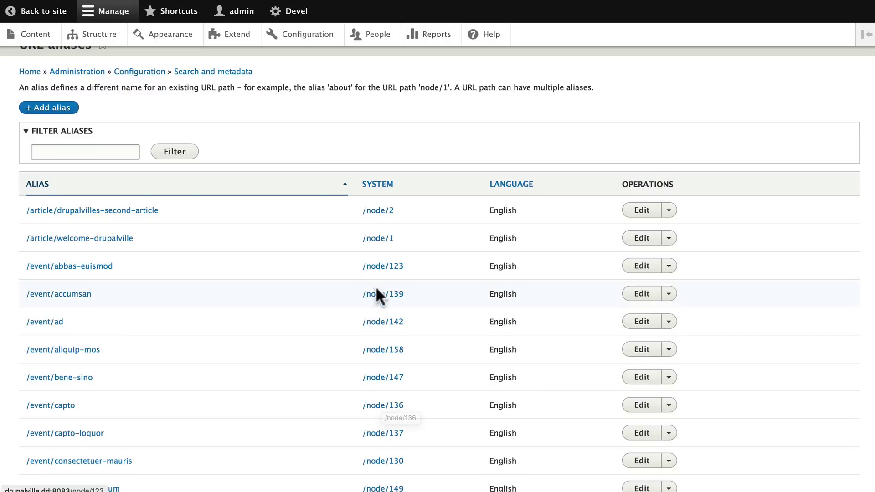
pyautogui.scroll(-15, 55, 296)
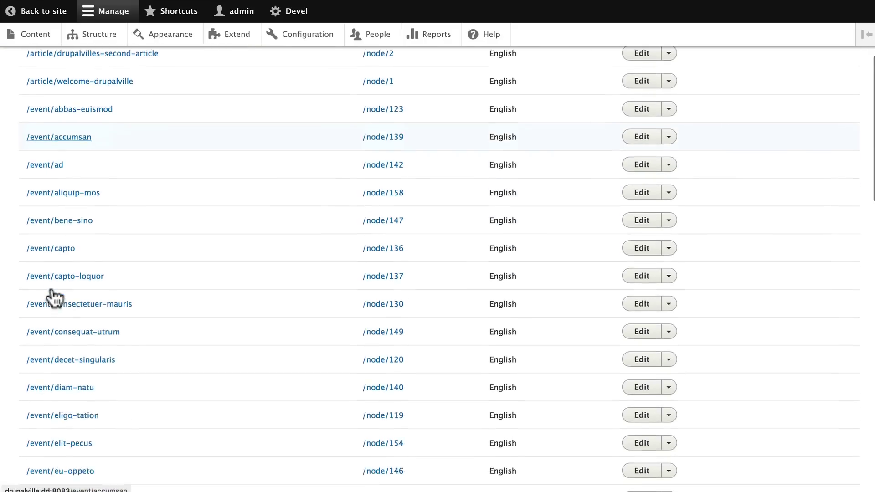
pyautogui.scroll(15, 280, 326)
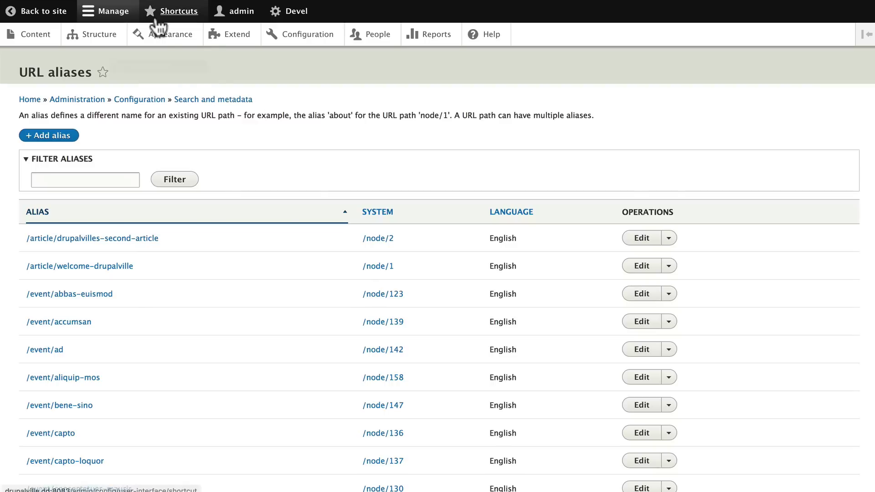
# - Reach the Pathauto Patterns page via Shortcuts, then through Extend and Pathauto's Configure link
pyautogui.click(172, 17)
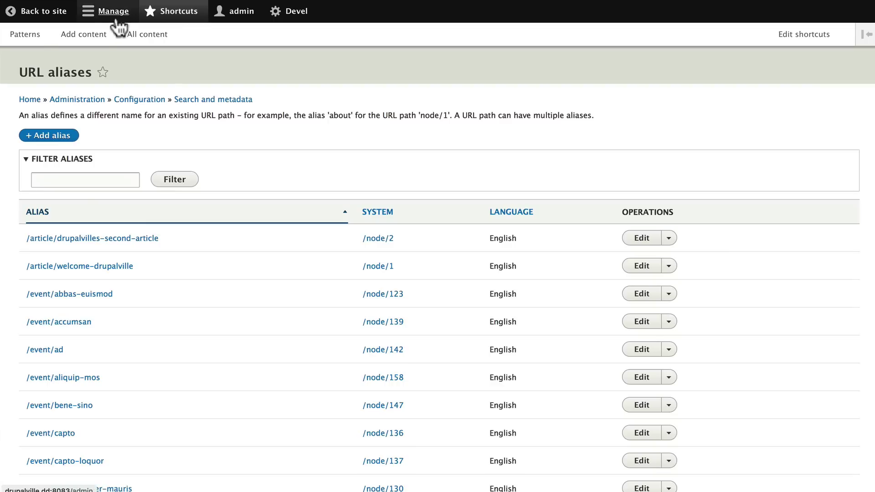
pyautogui.click(22, 35)
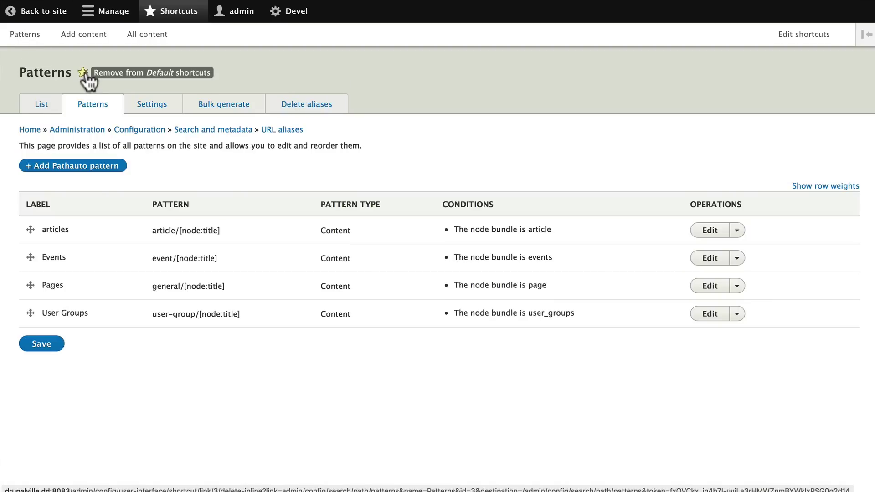
pyautogui.click(115, 14)
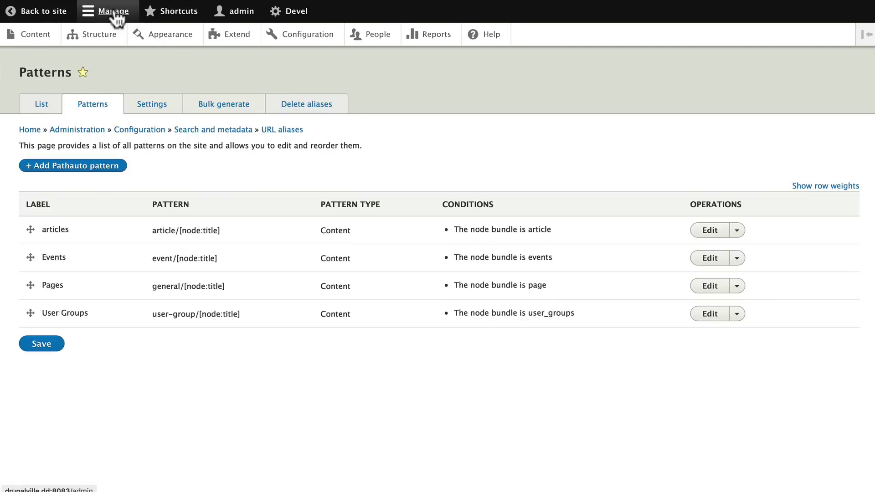
pyautogui.click(235, 33)
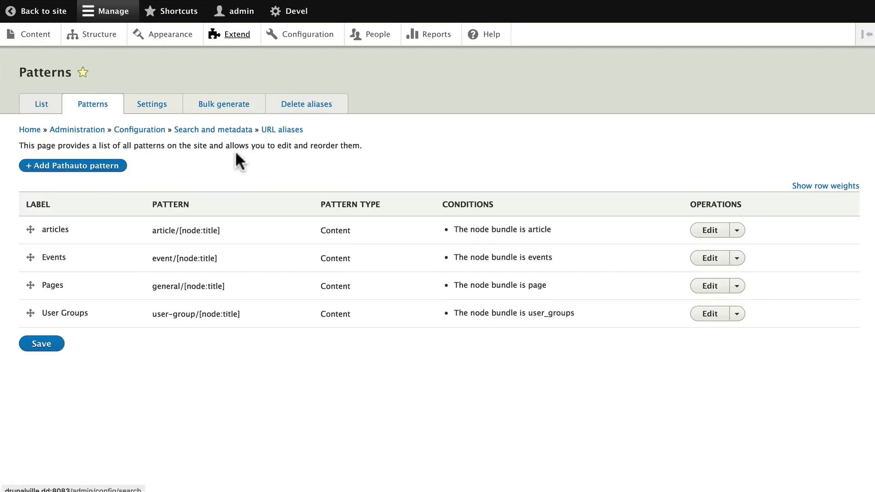
pyautogui.scroll(-20, 236, 153)
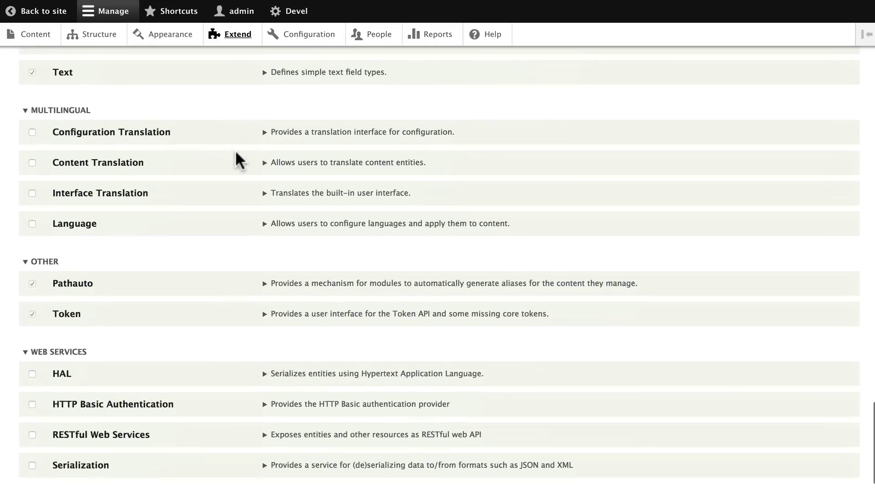
pyautogui.scroll(-2, 274, 191)
pyautogui.click(264, 252)
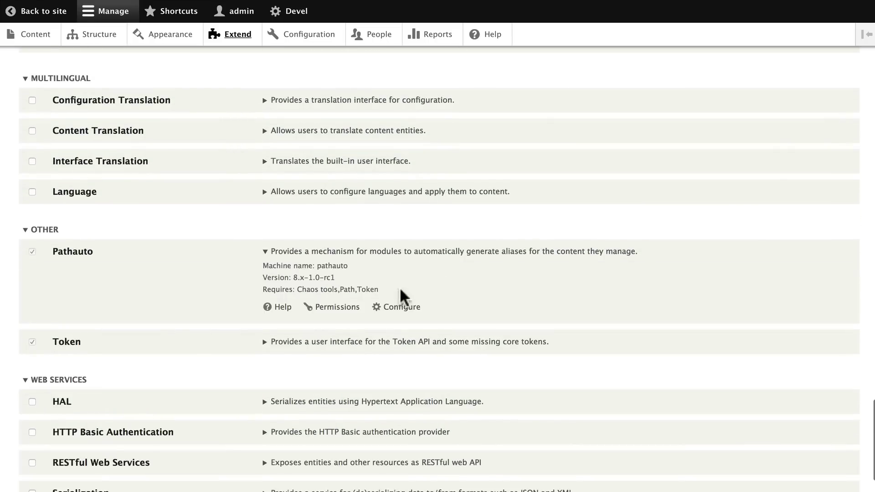
pyautogui.click(399, 307)
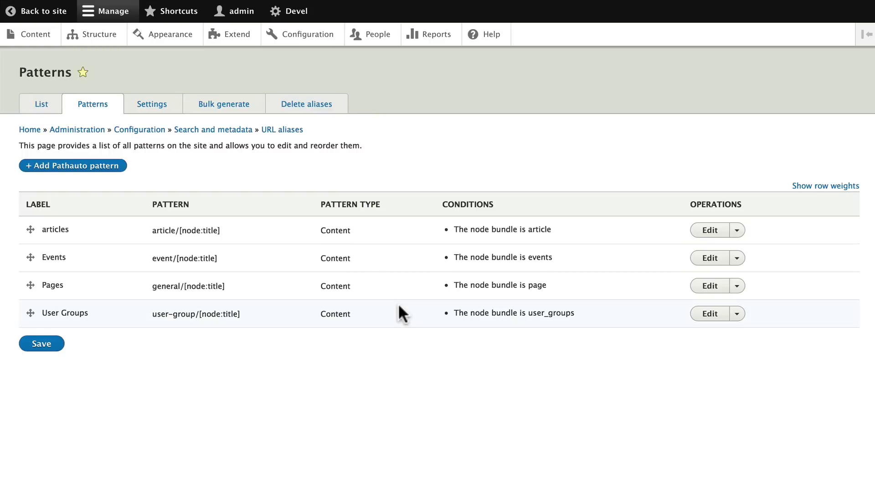